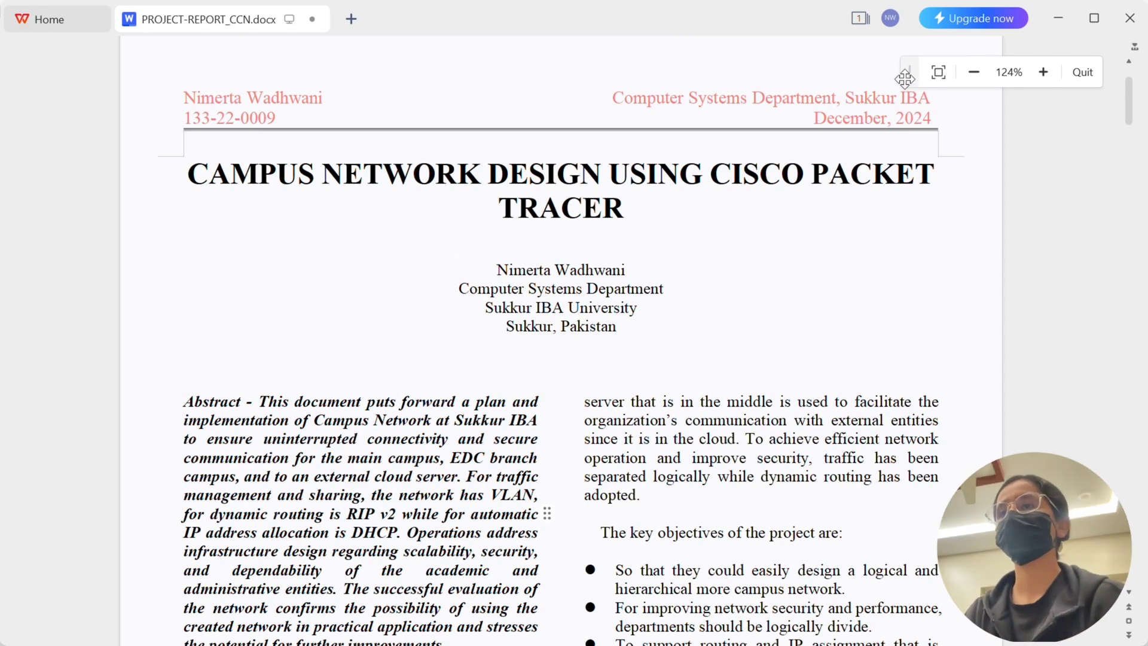
Step: Scroll through the report's header, abstract and introduction
left_click_drag(904, 78, 1035, 225)
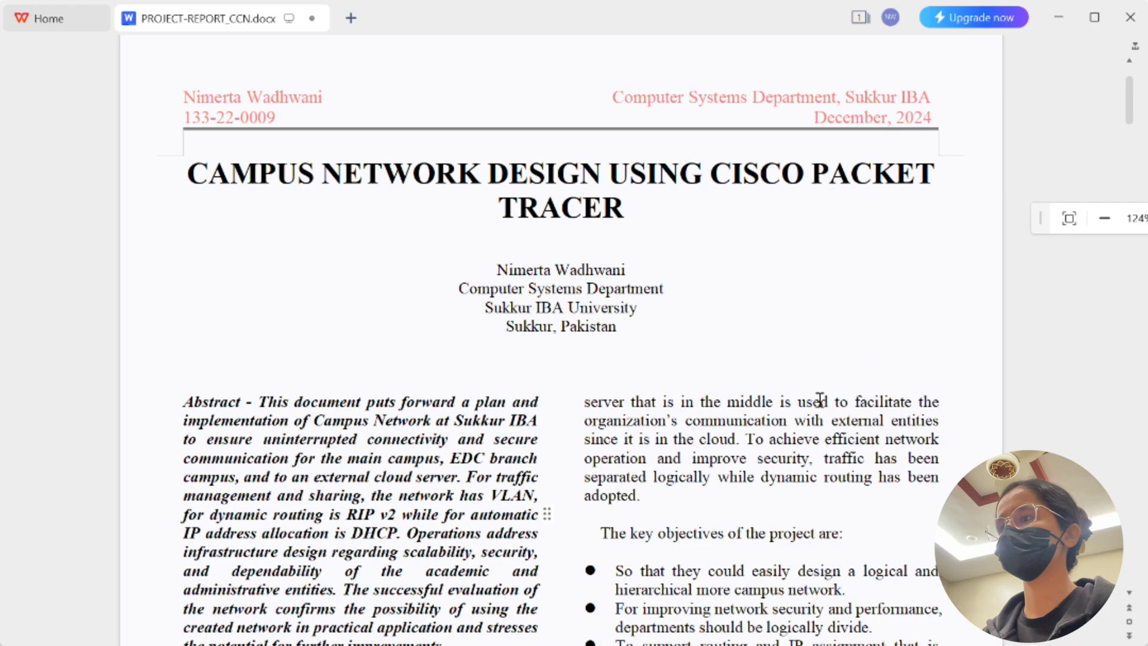
scroll(819, 400, "down", 3)
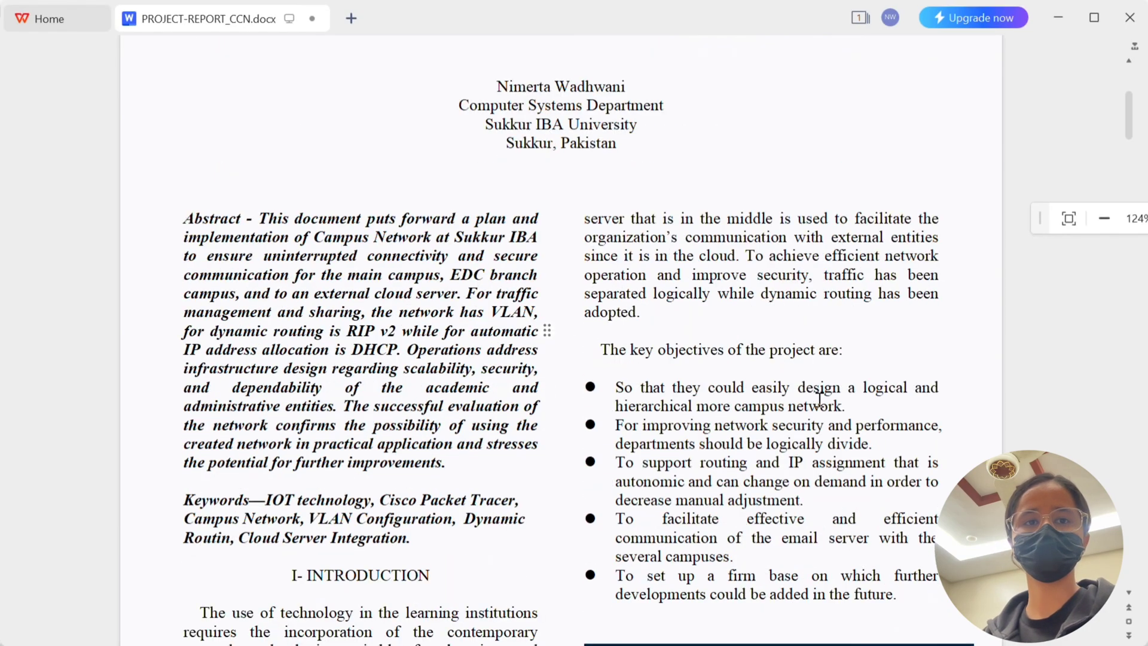
scroll(820, 399, "up", 1)
scroll(820, 400, "down", 8)
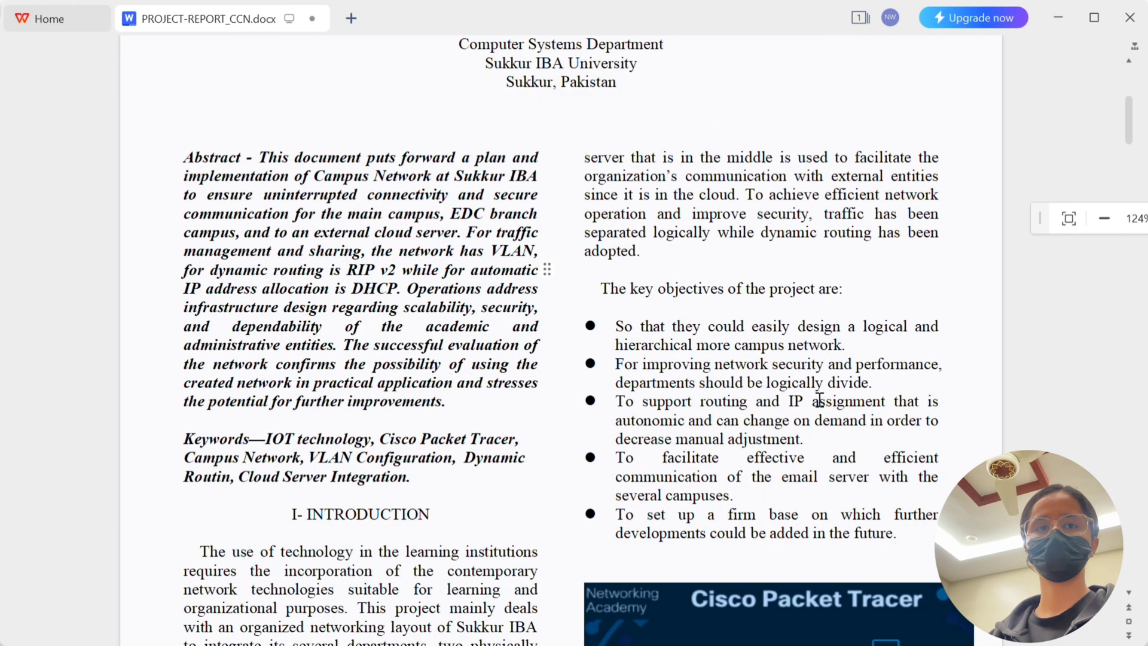
scroll(819, 399, "up", 3)
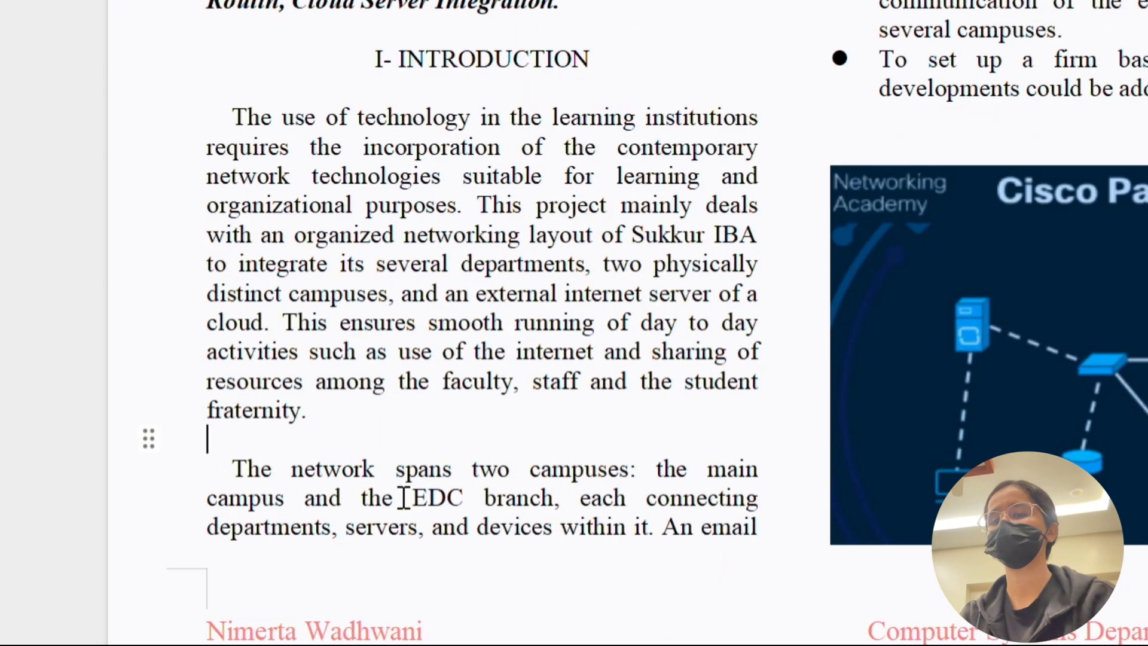
Step: Highlight then clear 'EDC branch' and the 'key objectives of the project' line
left_click_drag(411, 497, 555, 499)
left_click(731, 501)
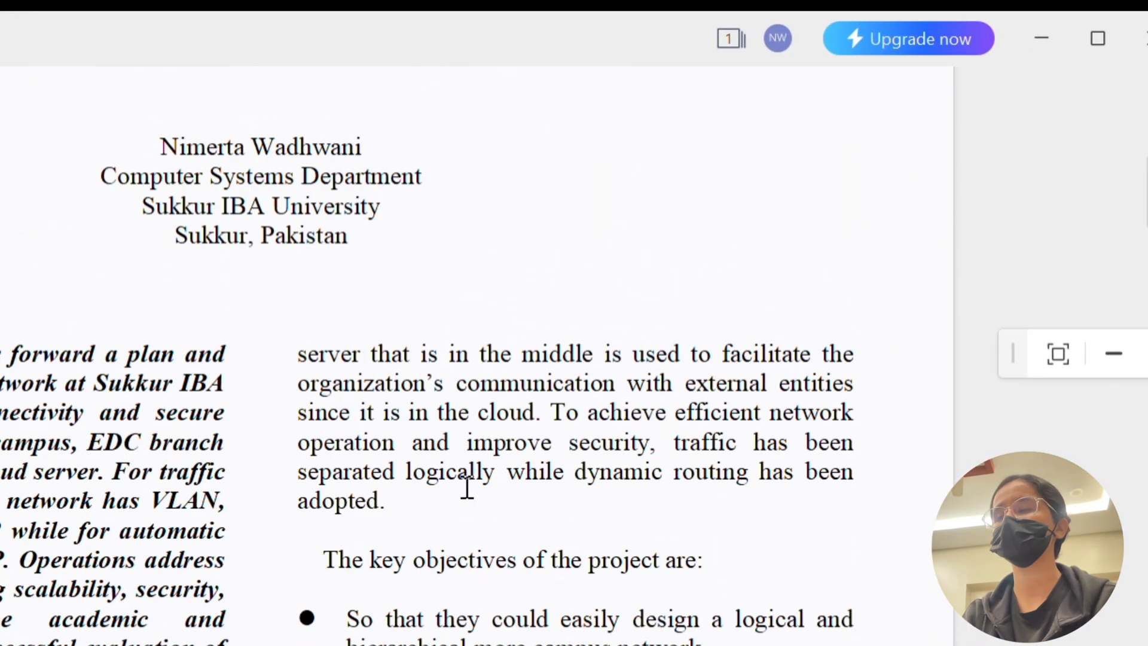
scroll(467, 488, "down", 3)
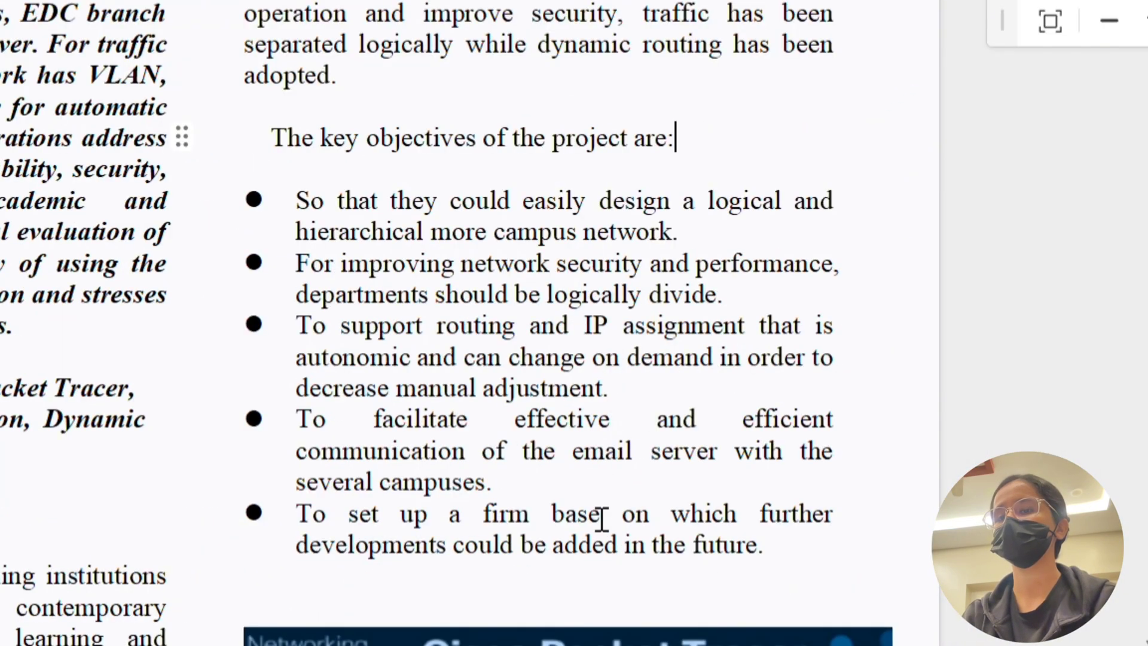
left_click(239, 143)
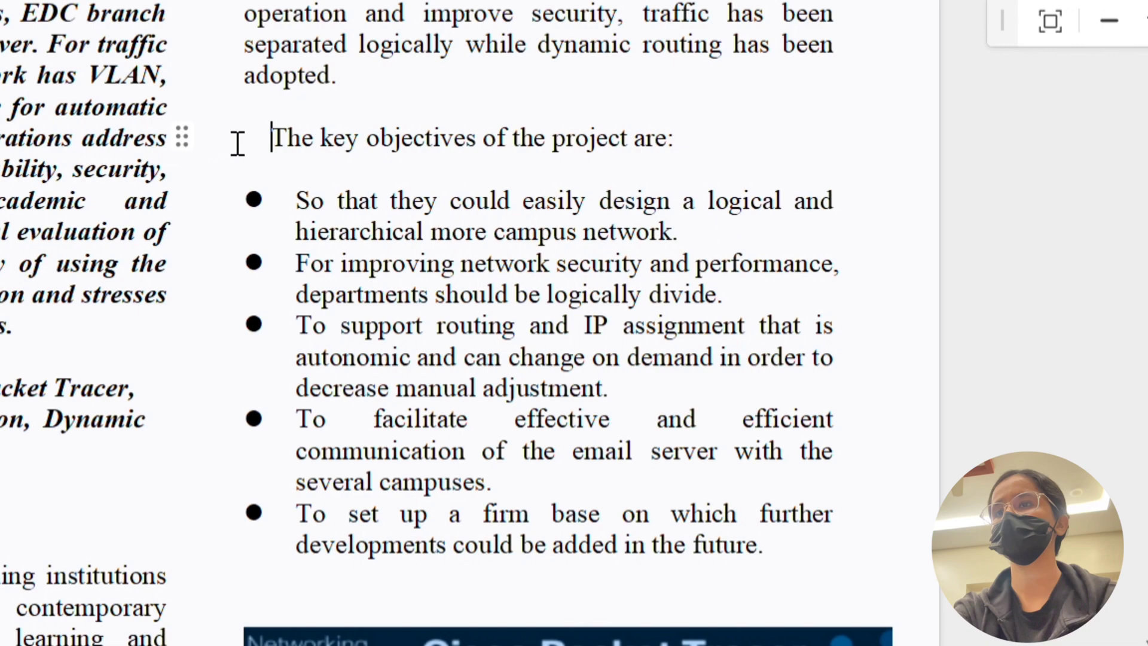
left_click(216, 157)
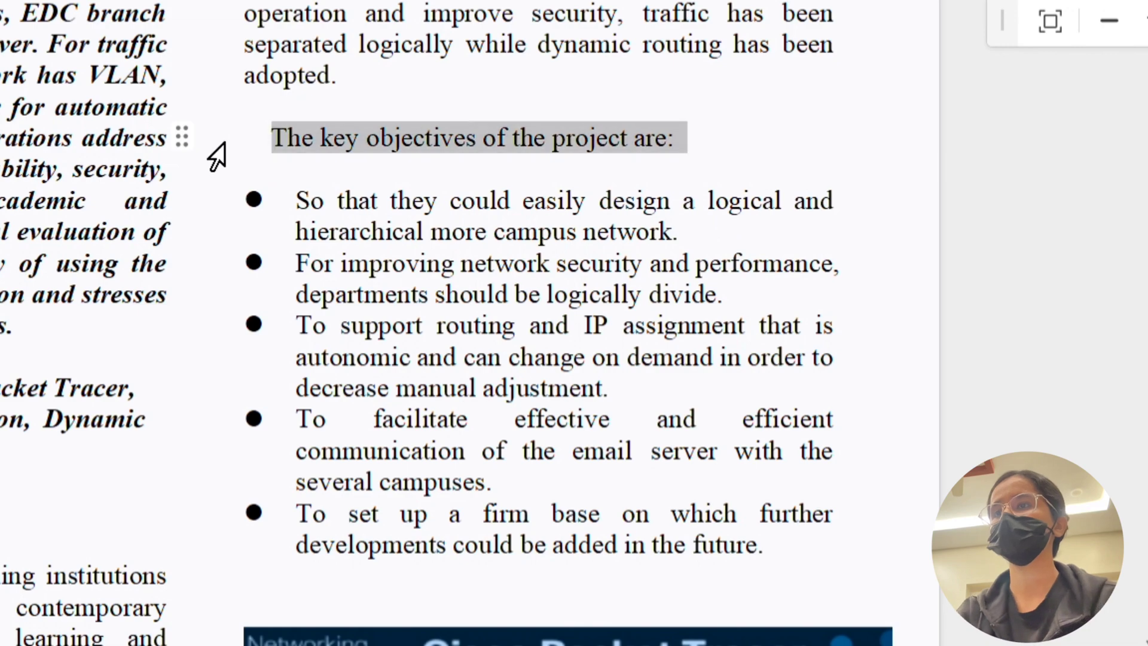
left_click(490, 351)
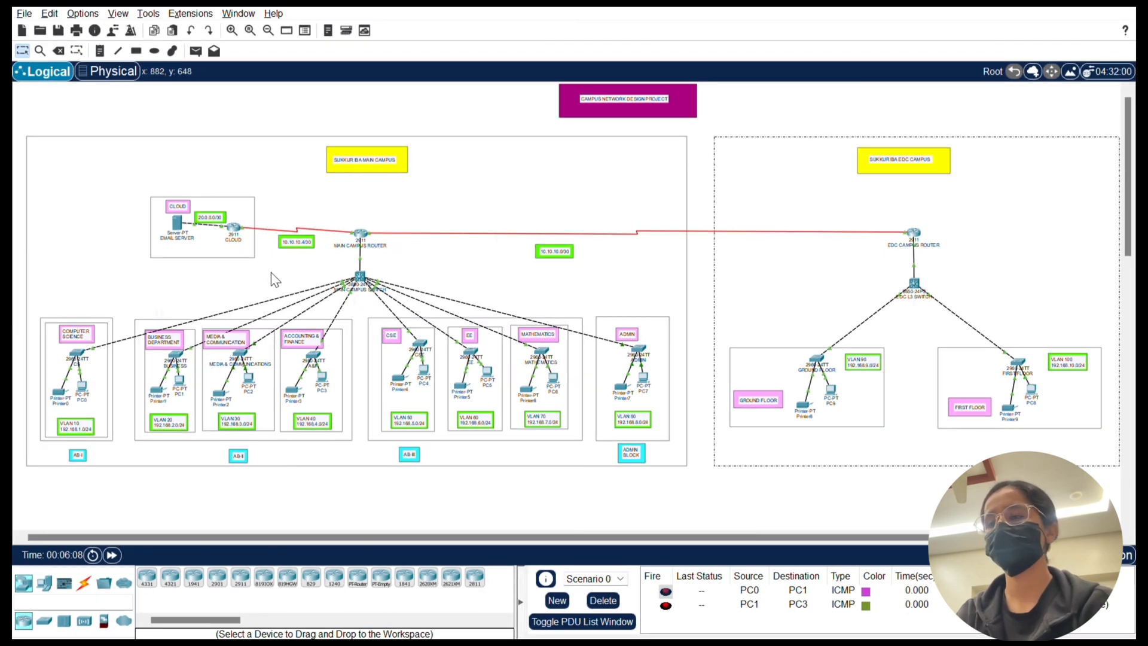
Step: Zoom and pan to the cloud, main campus router, switch and VLAN 10–80 department blocks
scroll(271, 271, "up", 5)
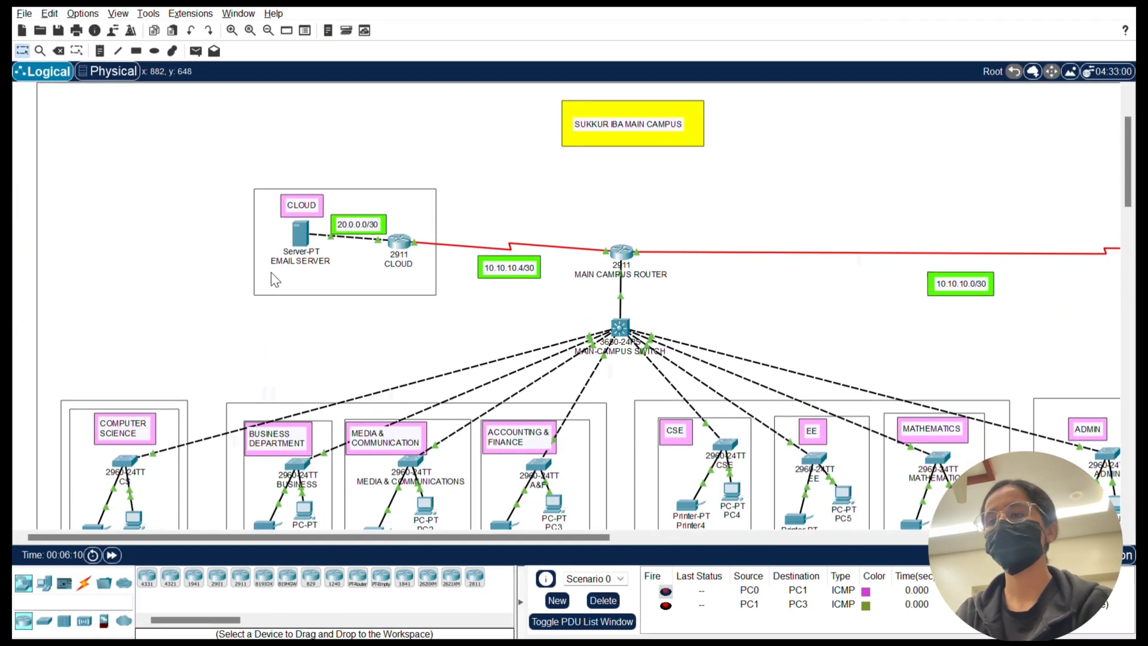
scroll(271, 279, "right", 3)
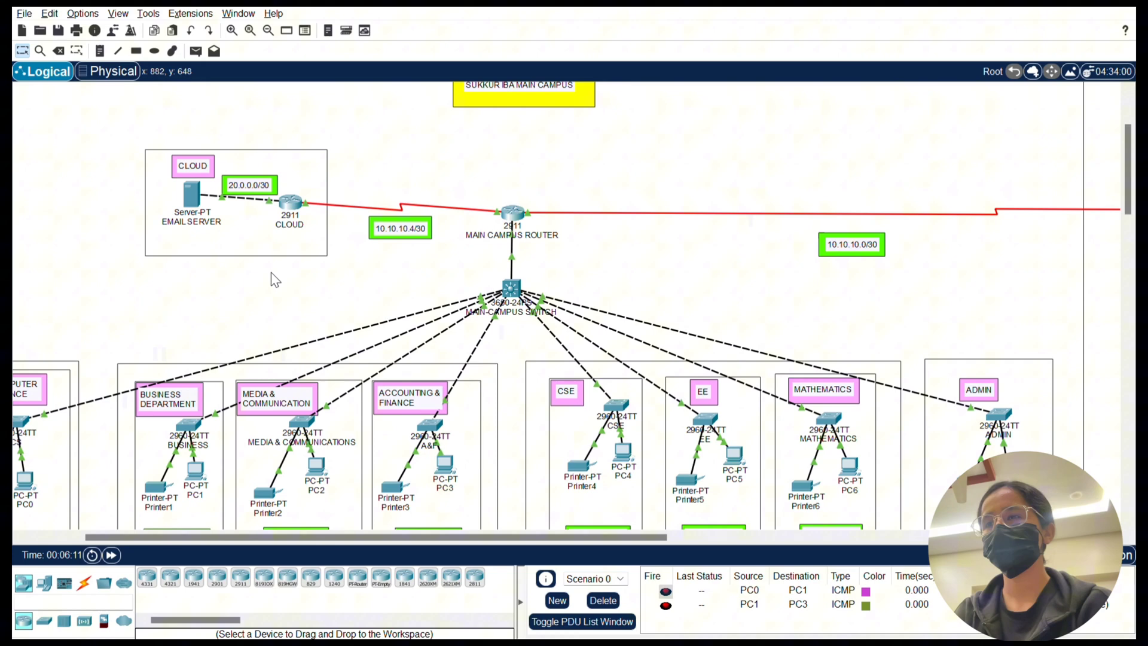
scroll(271, 279, "up", 2)
scroll(271, 271, "left", 3)
scroll(270, 271, "down", 5)
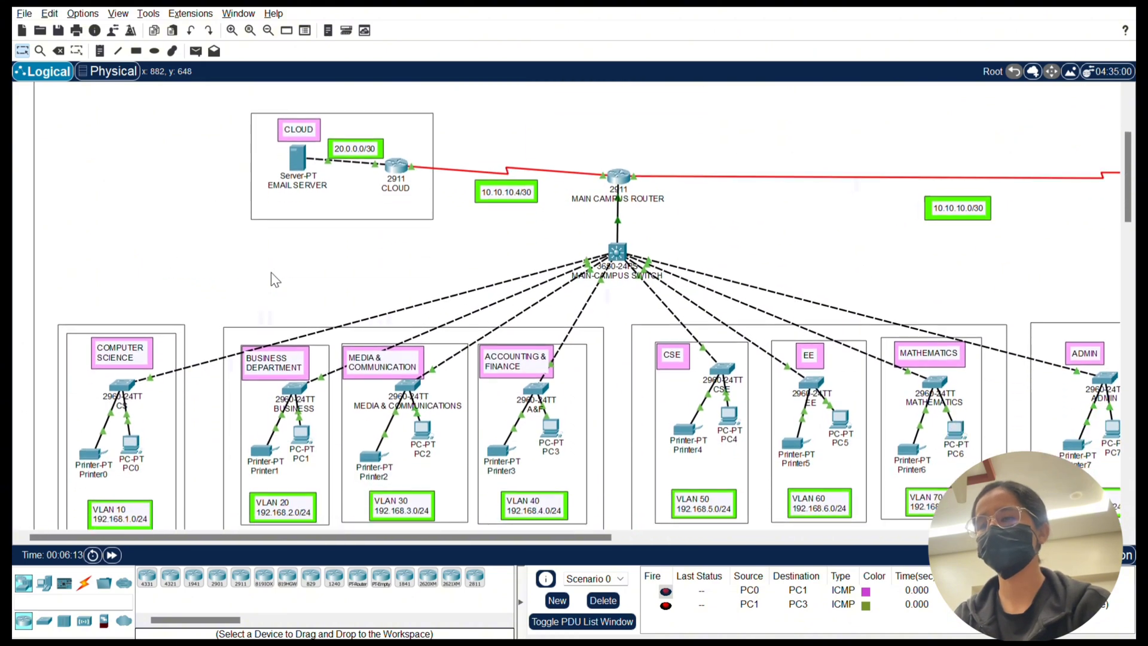
scroll(271, 271, "right", 3)
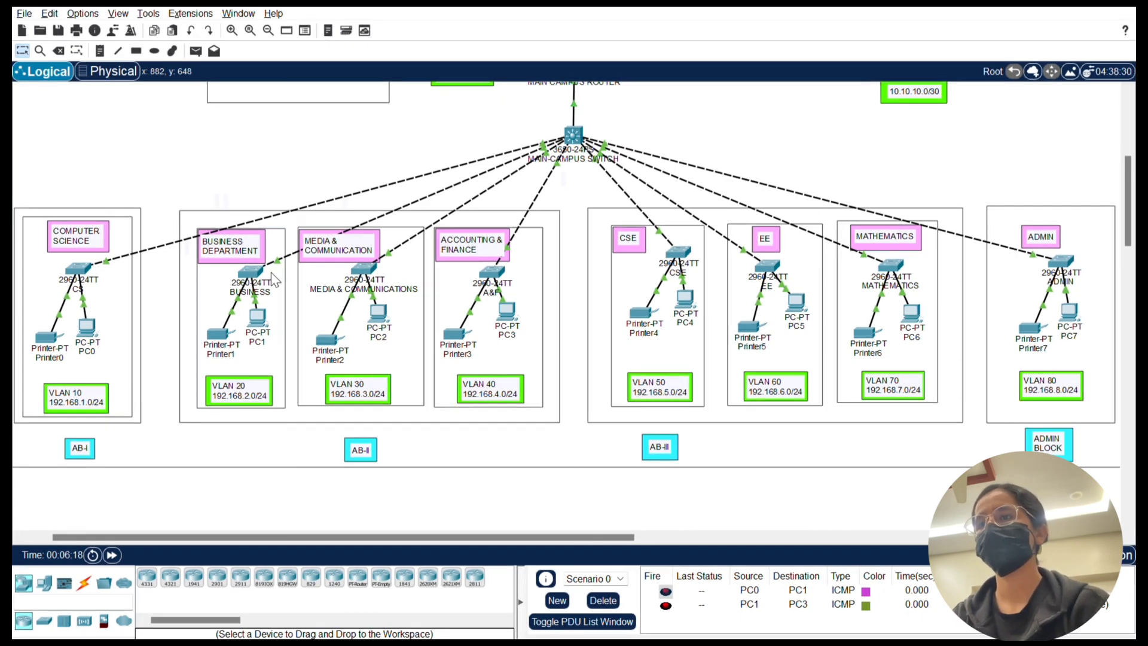
Step: Pan to the EDC campus router, L3 switch, and Ground/First Floor VLANs 90 and 100
scroll(271, 272, "up", 5)
scroll(271, 271, "left", 2)
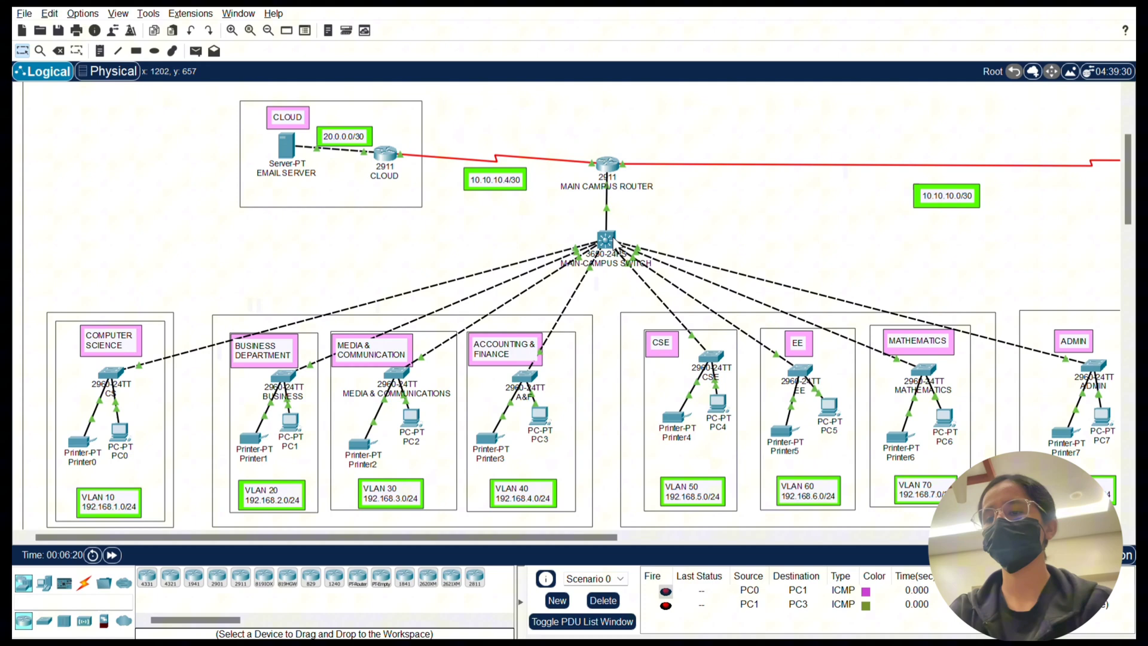
scroll(609, 175, "right", 5)
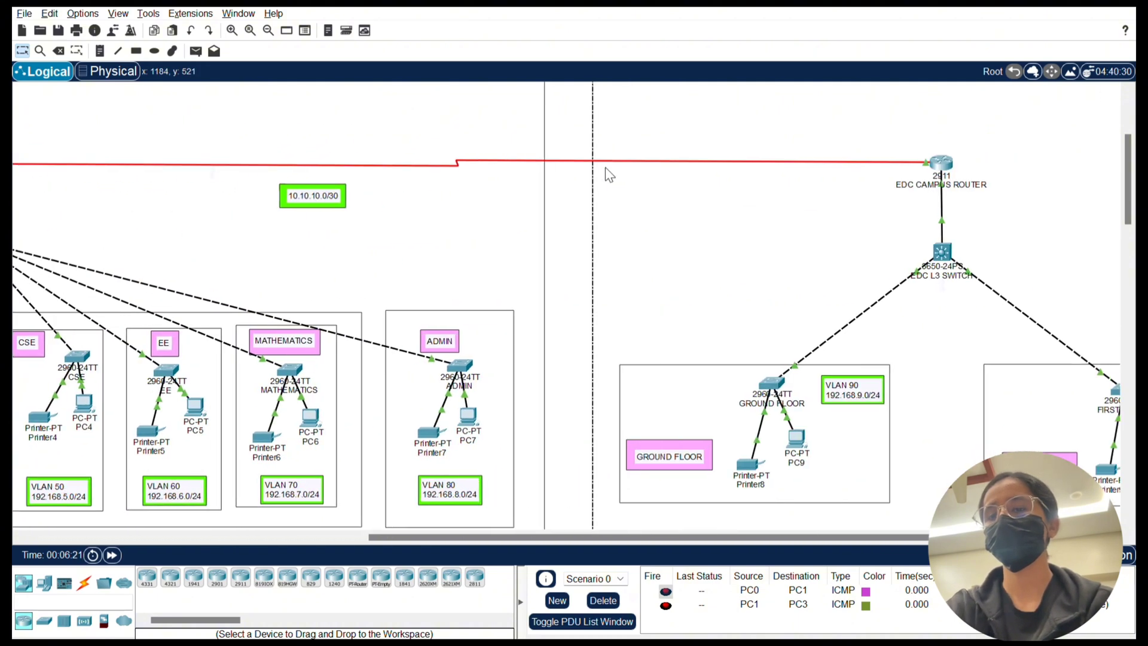
scroll(605, 169, "right", 5)
scroll(605, 169, "up", 1)
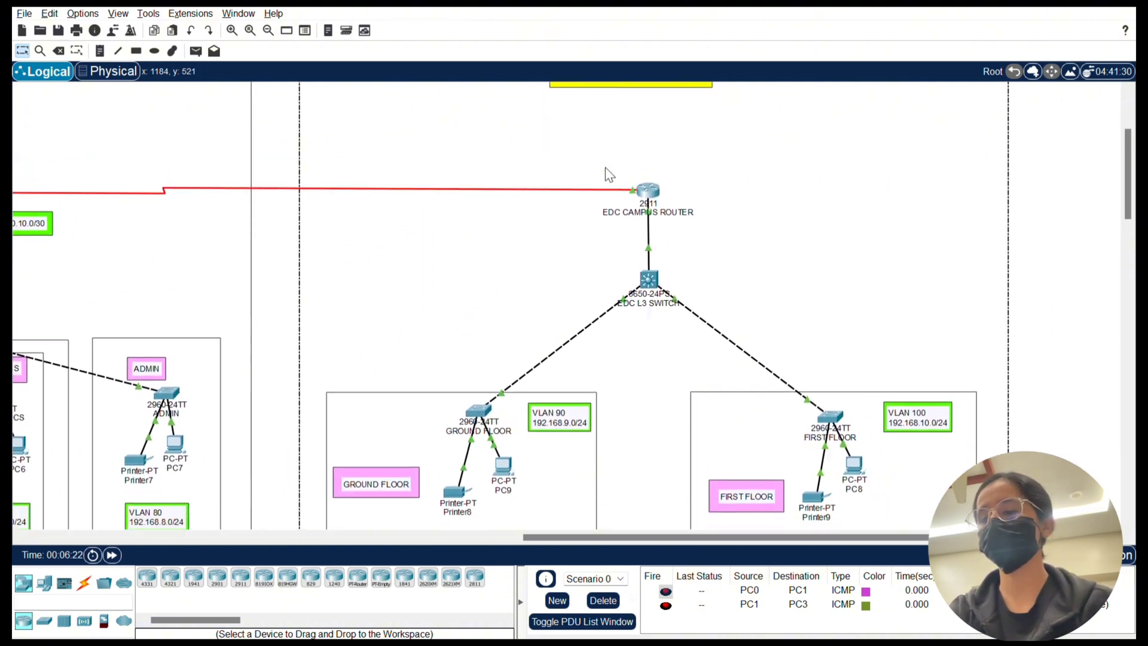
scroll(605, 167, "up", 3)
scroll(605, 174, "down", 1)
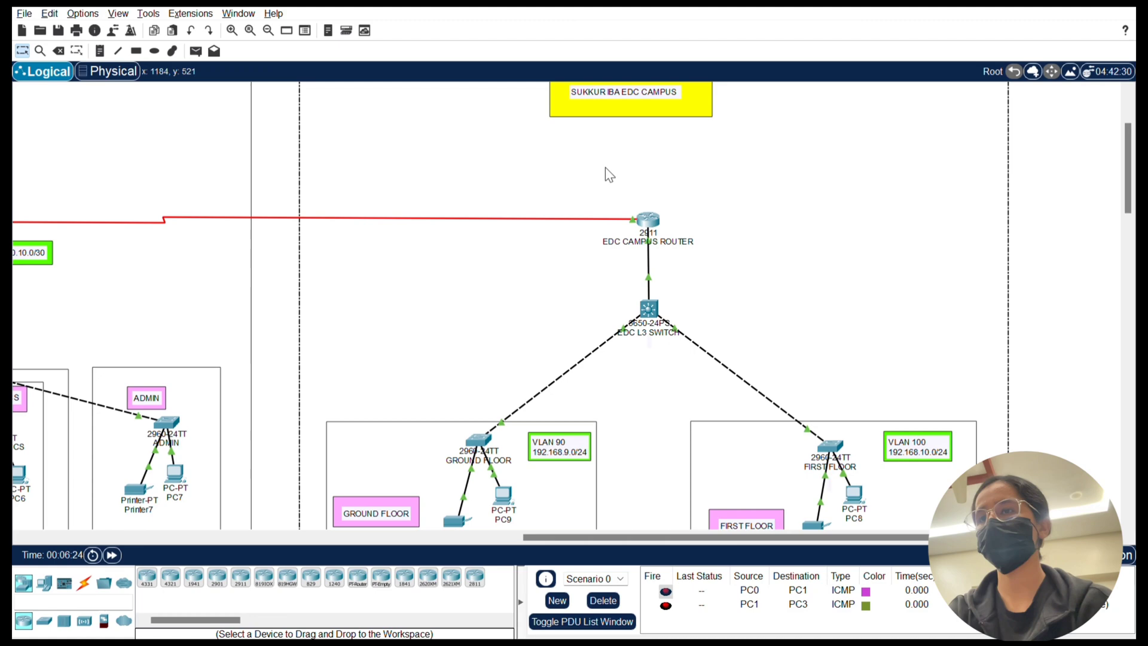
scroll(605, 167, "down", 5)
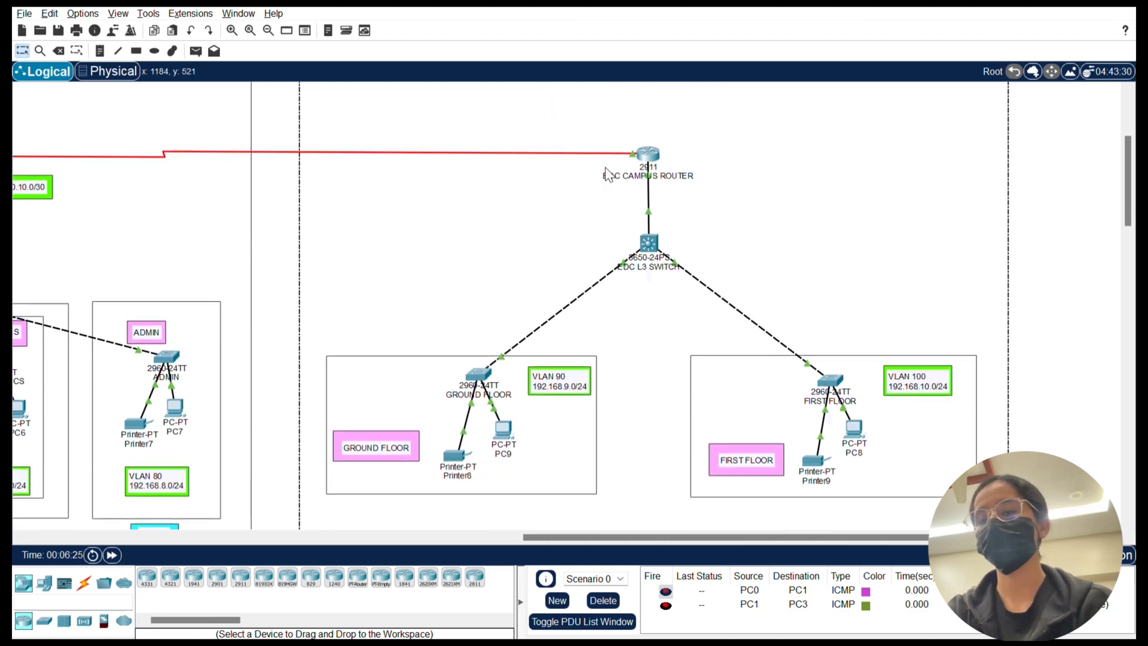
scroll(608, 173, "down", 1)
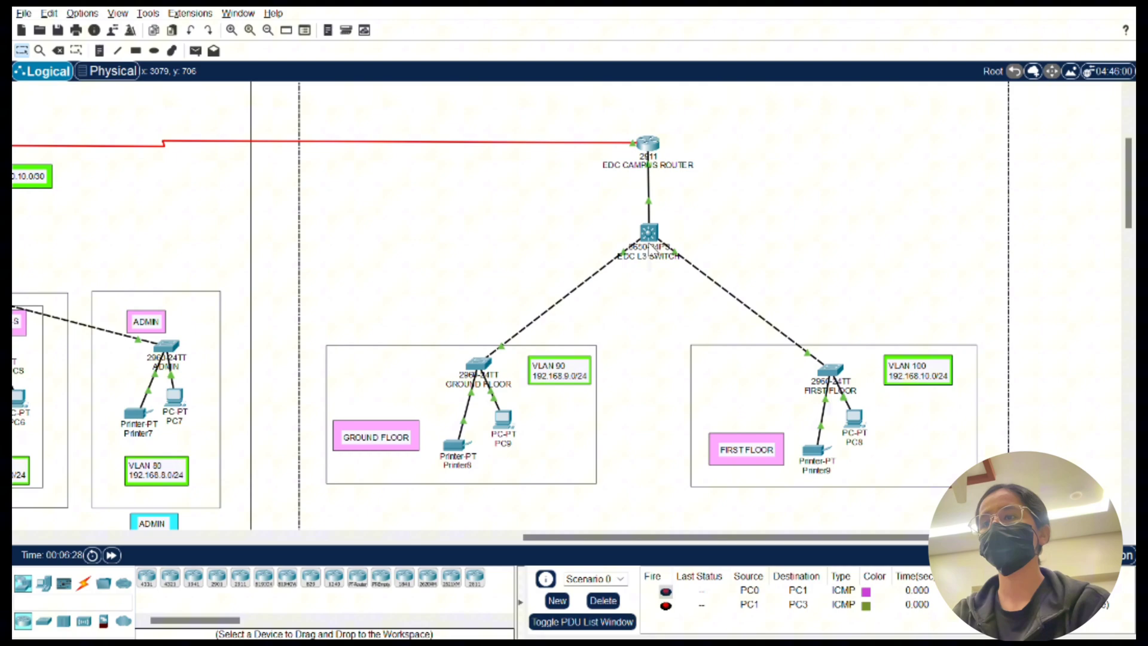
scroll(494, 224, "left", 15)
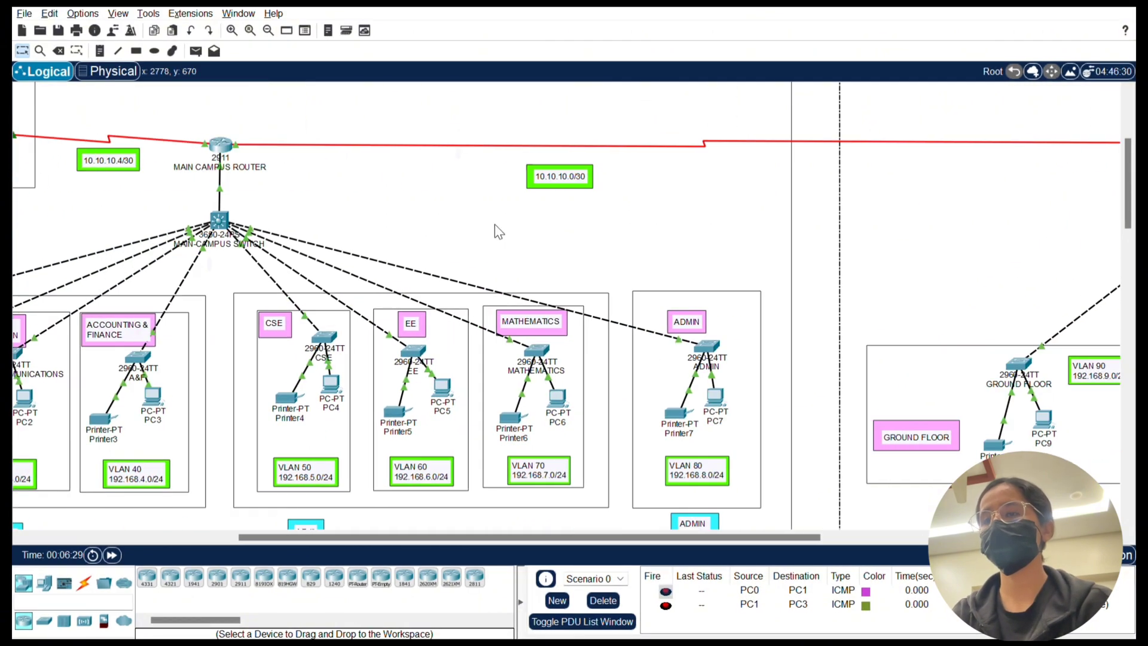
scroll(494, 224, "up", 3)
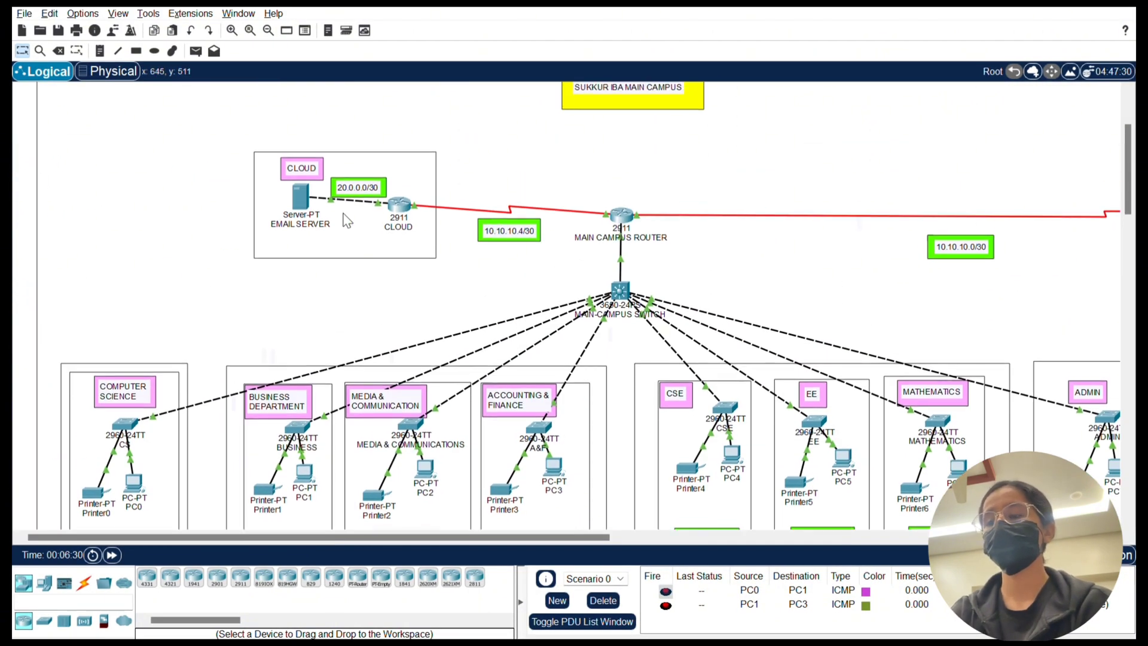
scroll(342, 213, "up", 1, "ctrl")
scroll(343, 213, "up", 2, "ctrl")
scroll(512, 302, "down", 3)
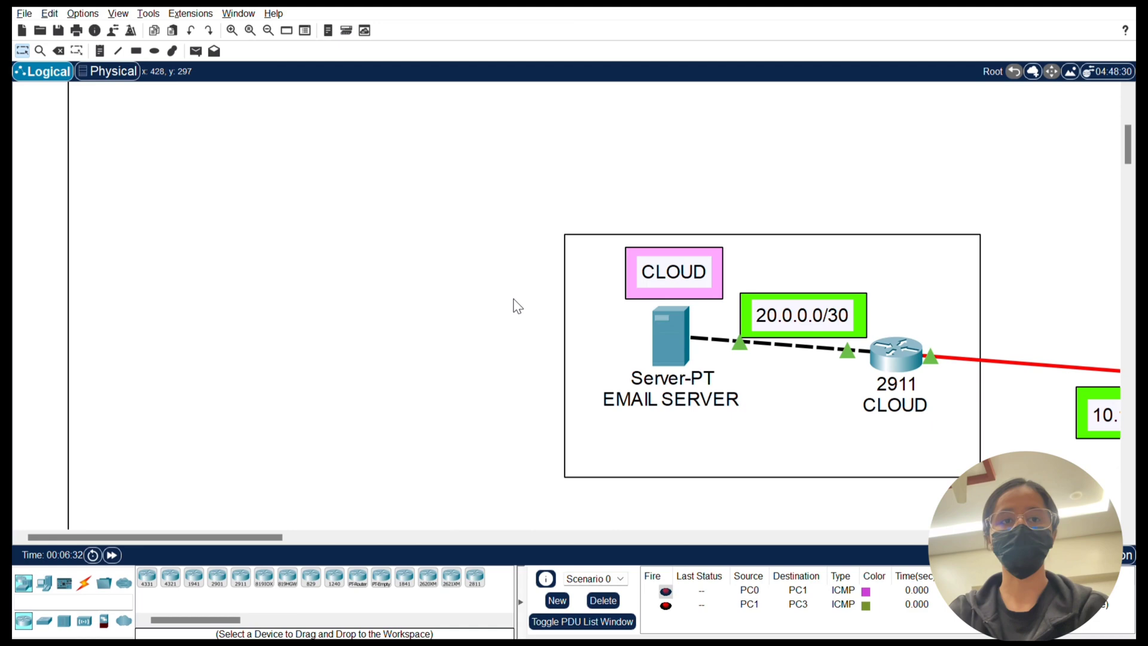
scroll(514, 303, "right", 5)
scroll(517, 307, "down", 3)
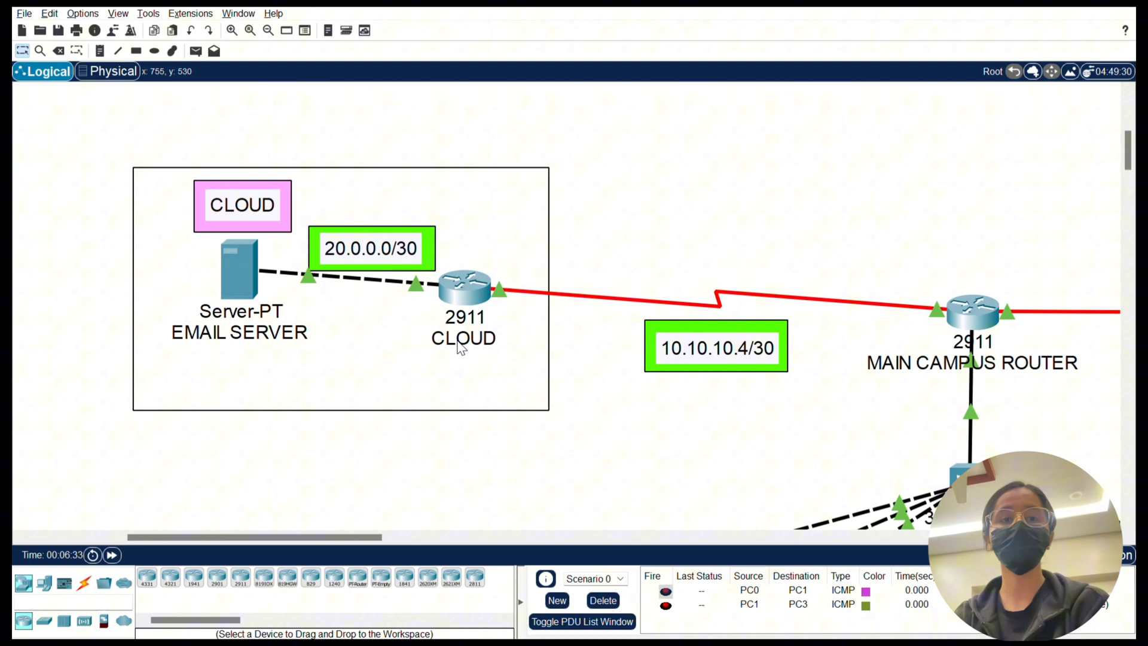
scroll(494, 368, "down", 2, "ctrl")
scroll(494, 368, "left", 6)
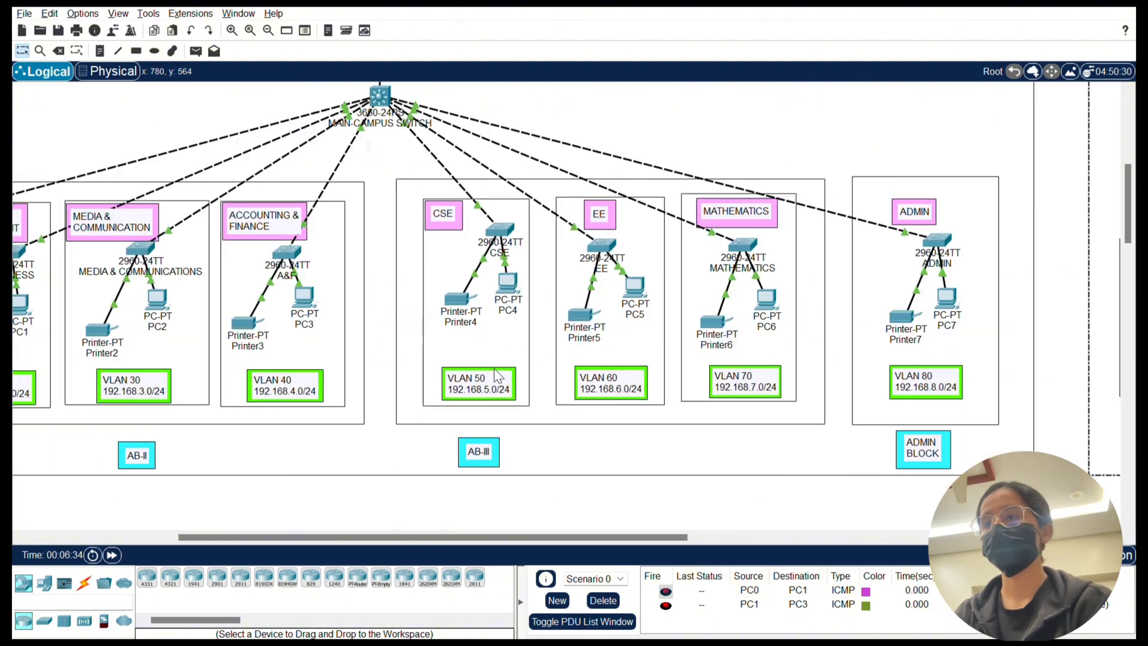
scroll(493, 368, "up", 5)
scroll(494, 369, "down", 5)
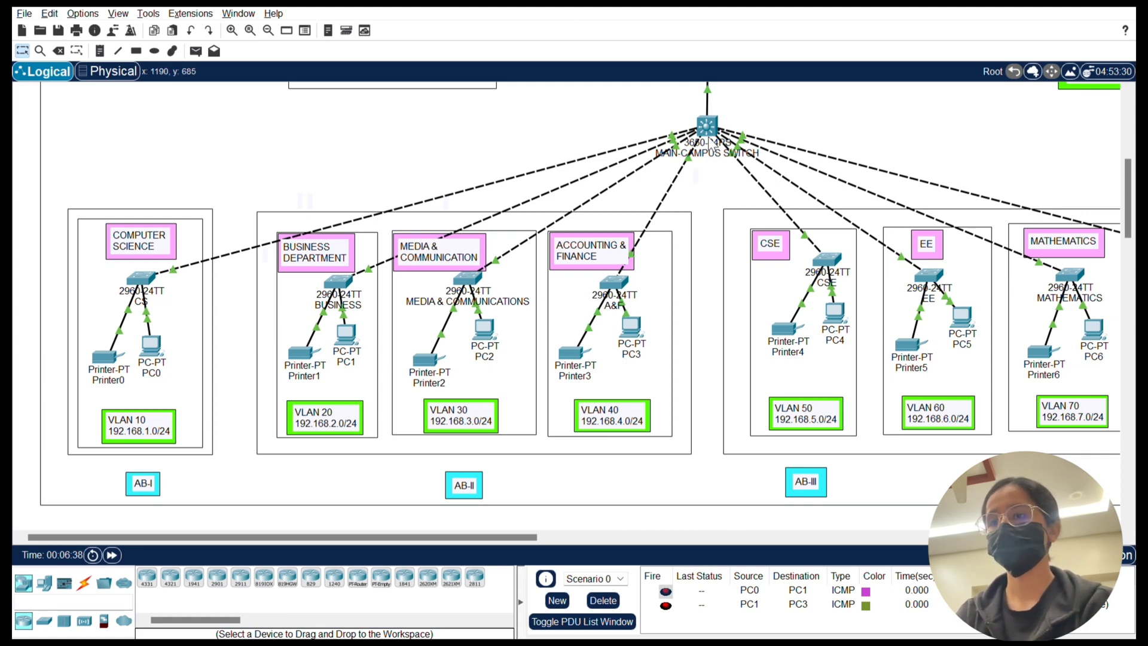
scroll(700, 275, "right", 3)
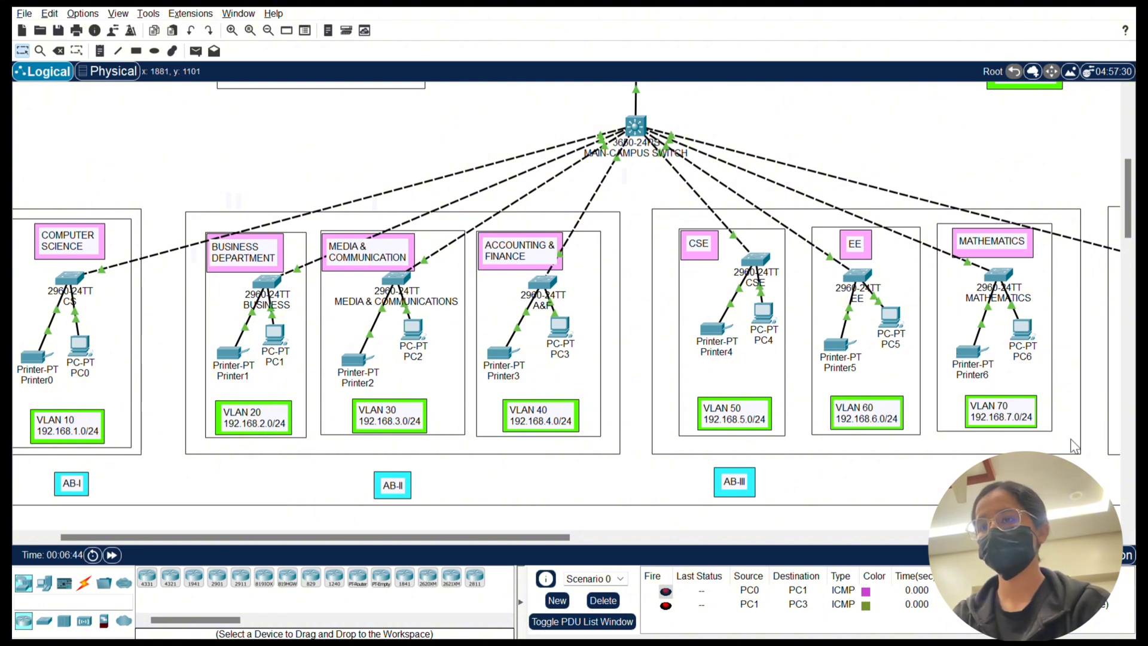
scroll(566, 299, "right", 1)
scroll(567, 298, "left", 3)
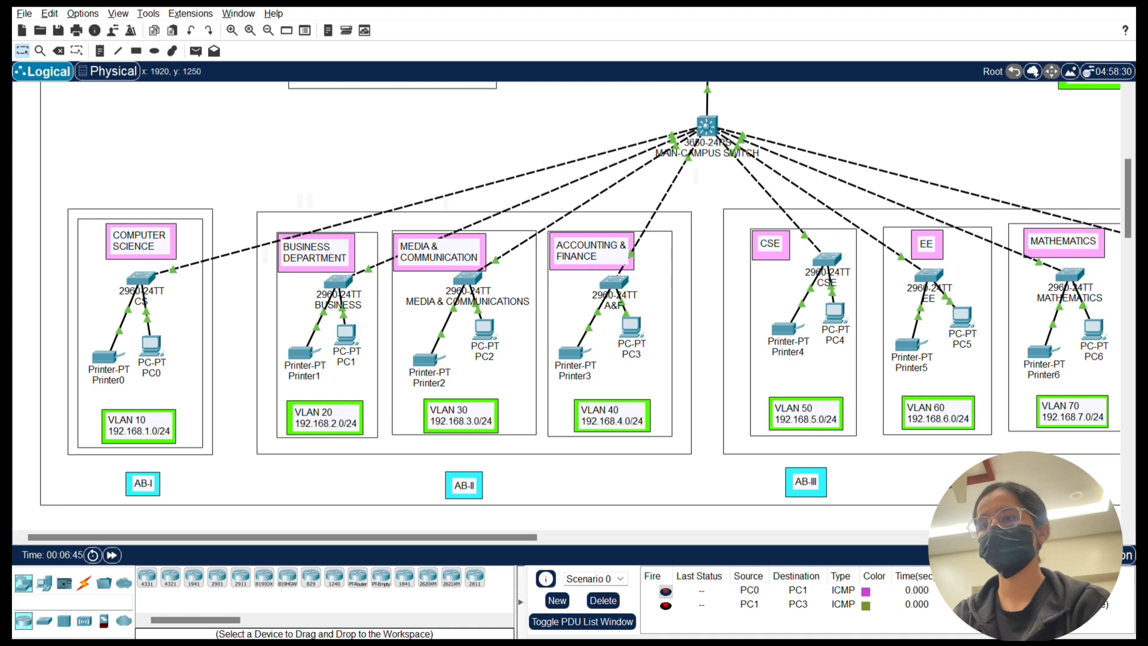
scroll(567, 298, "up", 1)
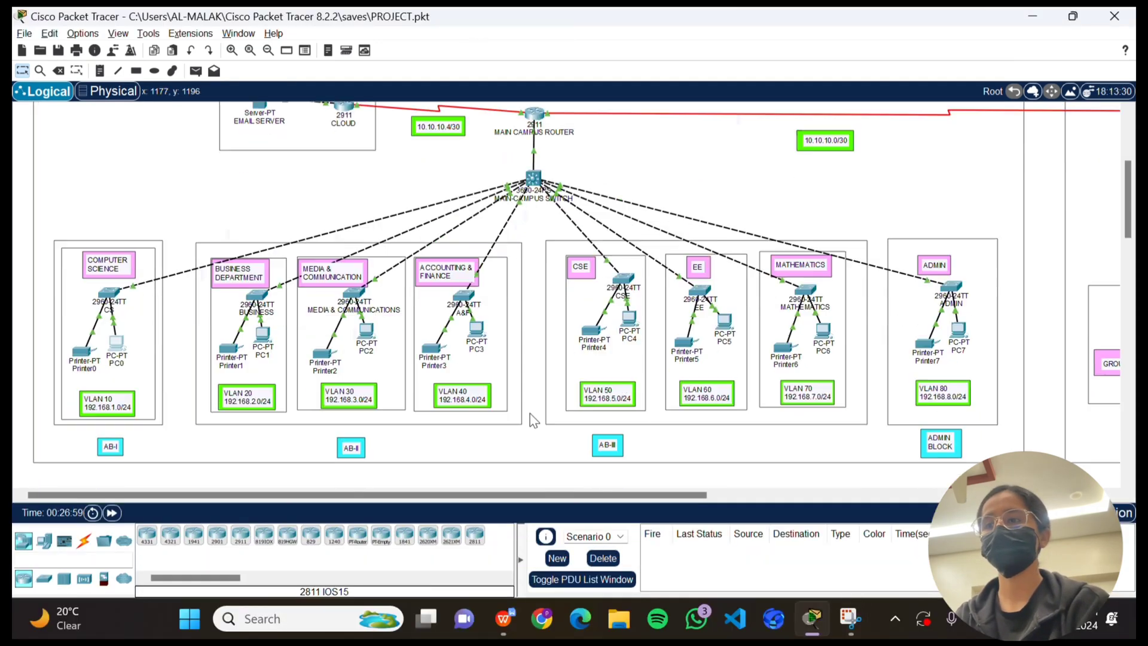
Step: From PC5's command prompt, ping 192.168.3.0 and check the replies
left_click(724, 323)
left_click(819, 204)
type("ping ")
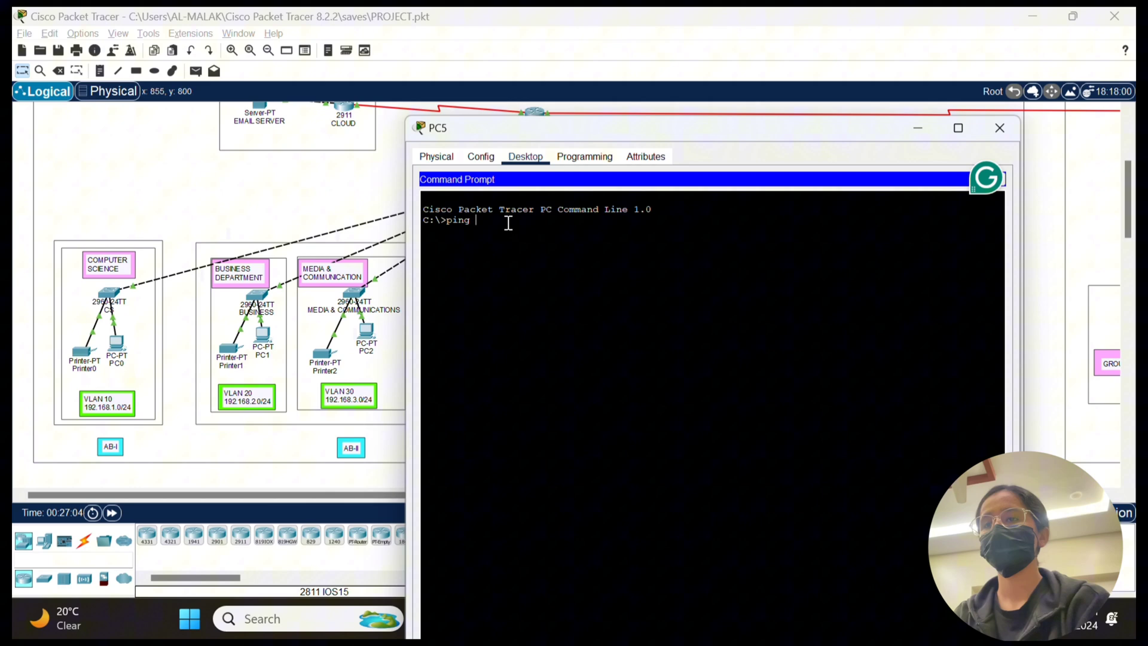
type("192.168.3.0")
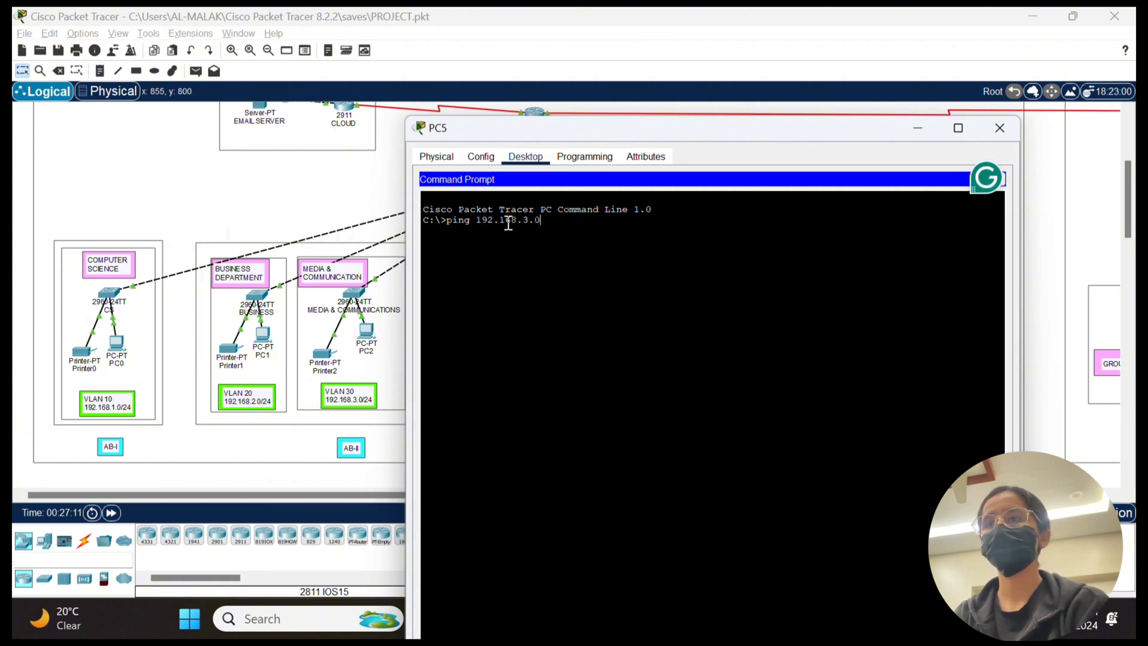
key("Return")
left_click_drag(725, 267, 662, 269)
left_click(657, 297)
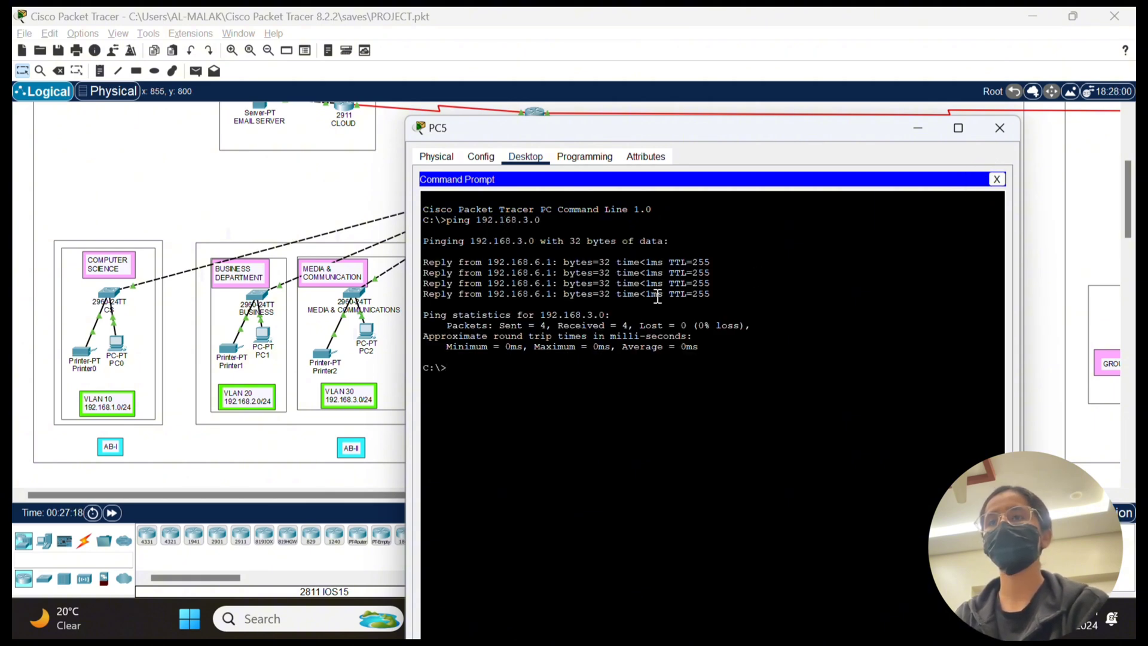
Step: Edit the previous command to ping 192.168.9.0
key("Up")
key("Left")
key("Left")
key("BackSpace")
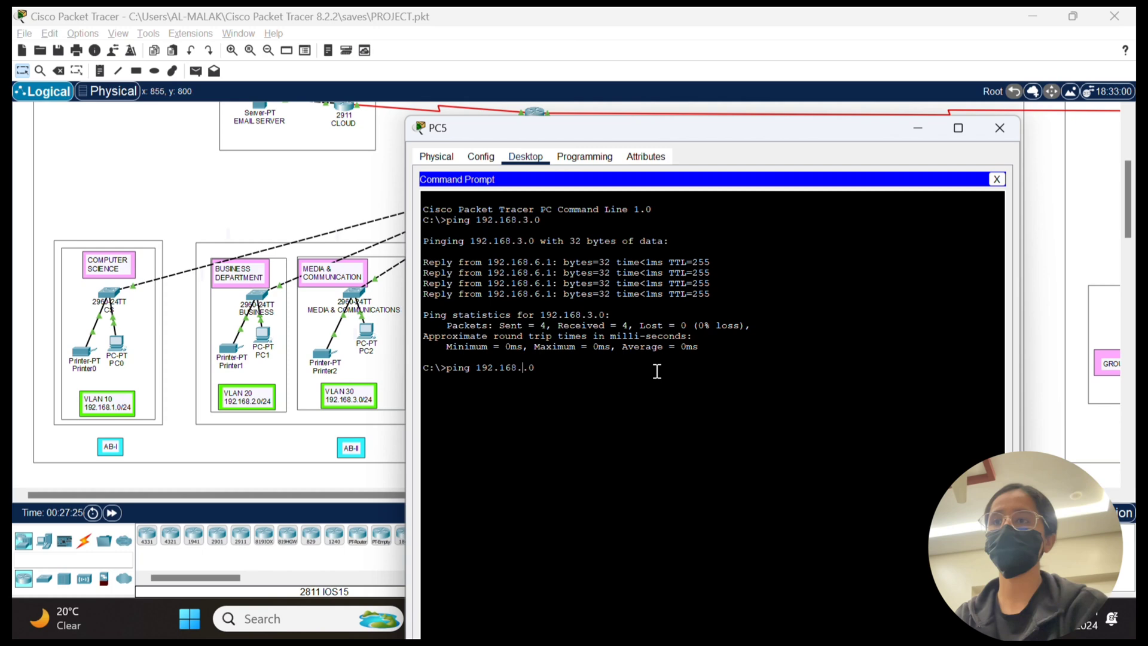
type("9")
key("Return")
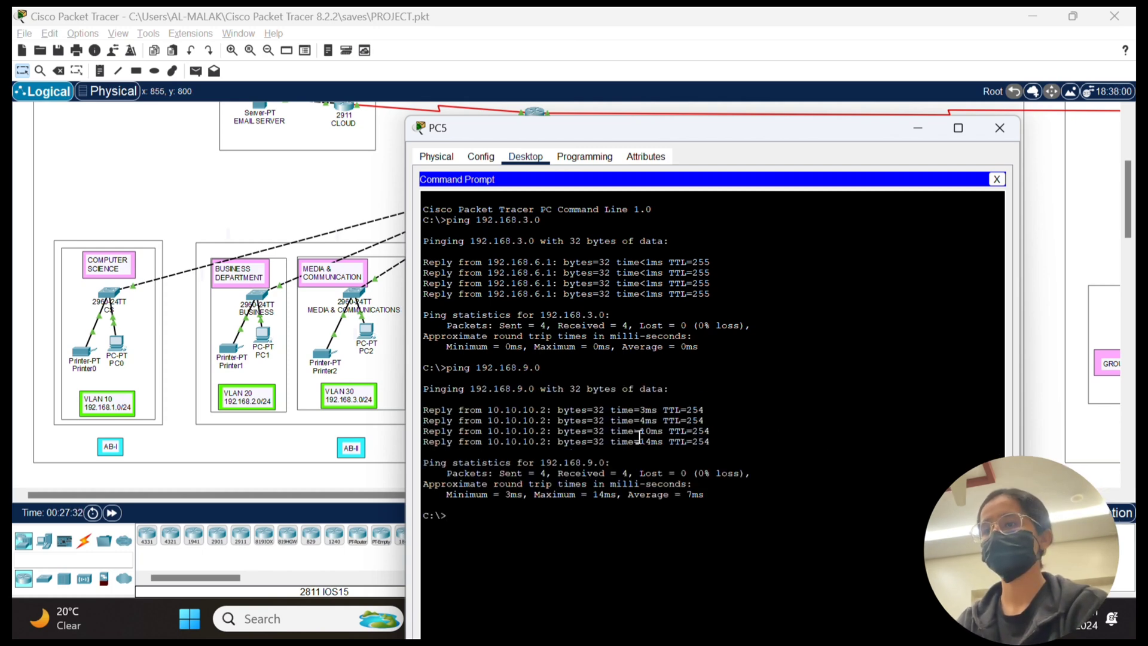
Step: Ping 192.168.10.0 the same way, then close PC5's window
key("Up")
key("Left")
key("Left")
key("BackSpace")
type("10")
key("Return")
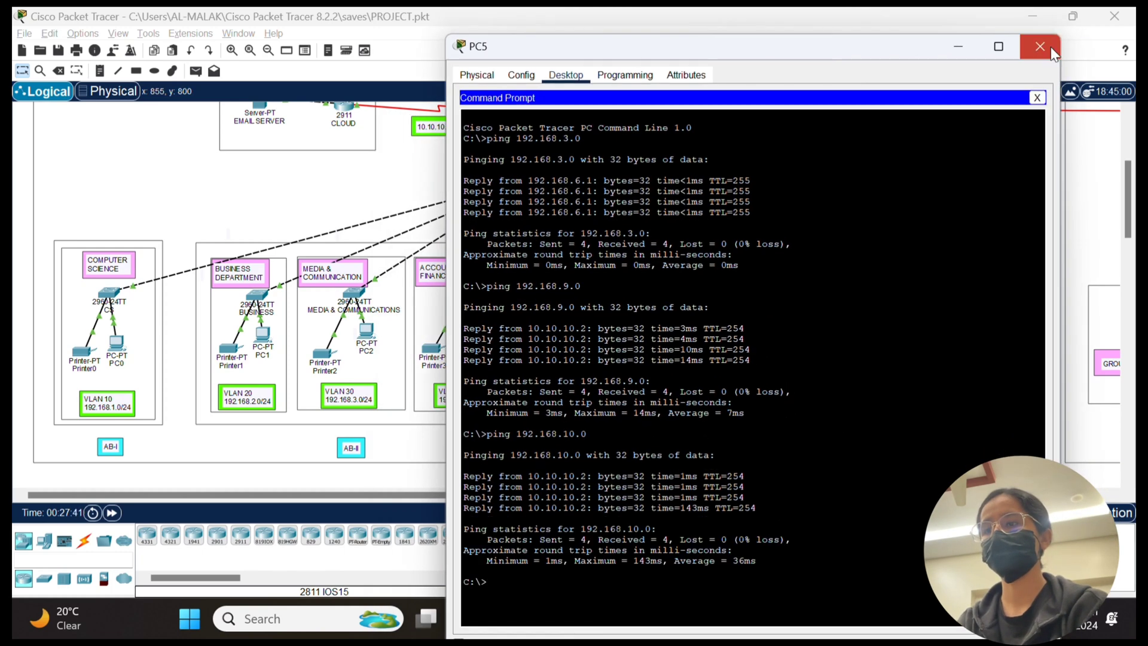
left_click(1035, 43)
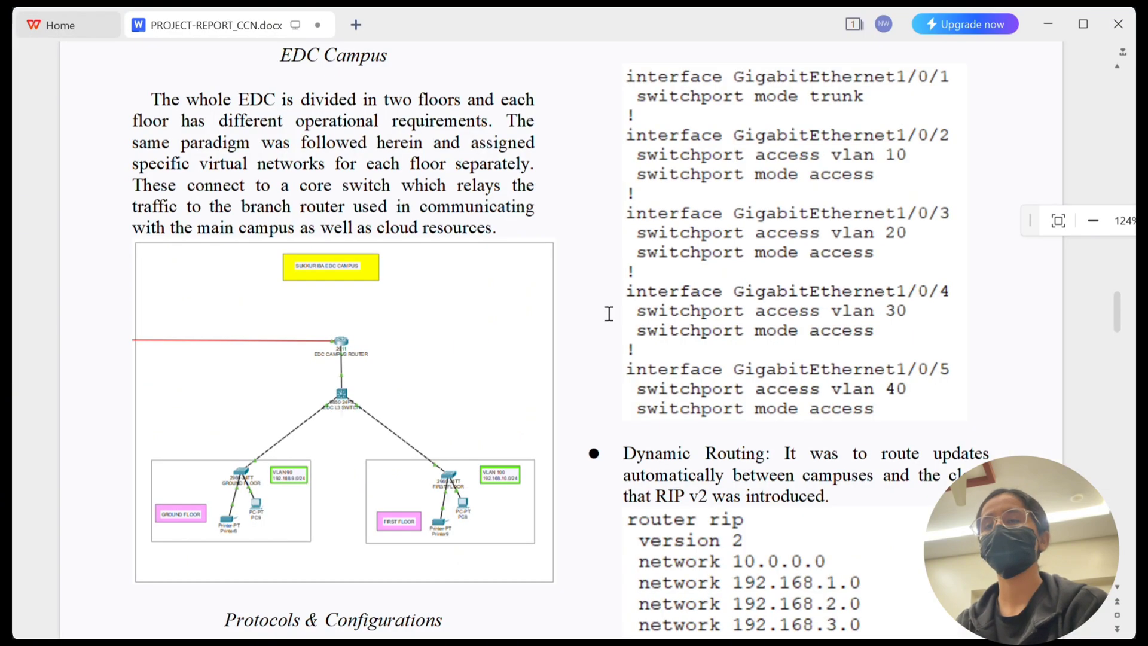
Step: Read through the RIP and DHCP configurations to the page 3 footer, then return to Packet Tracer
scroll(608, 313, "down", 5)
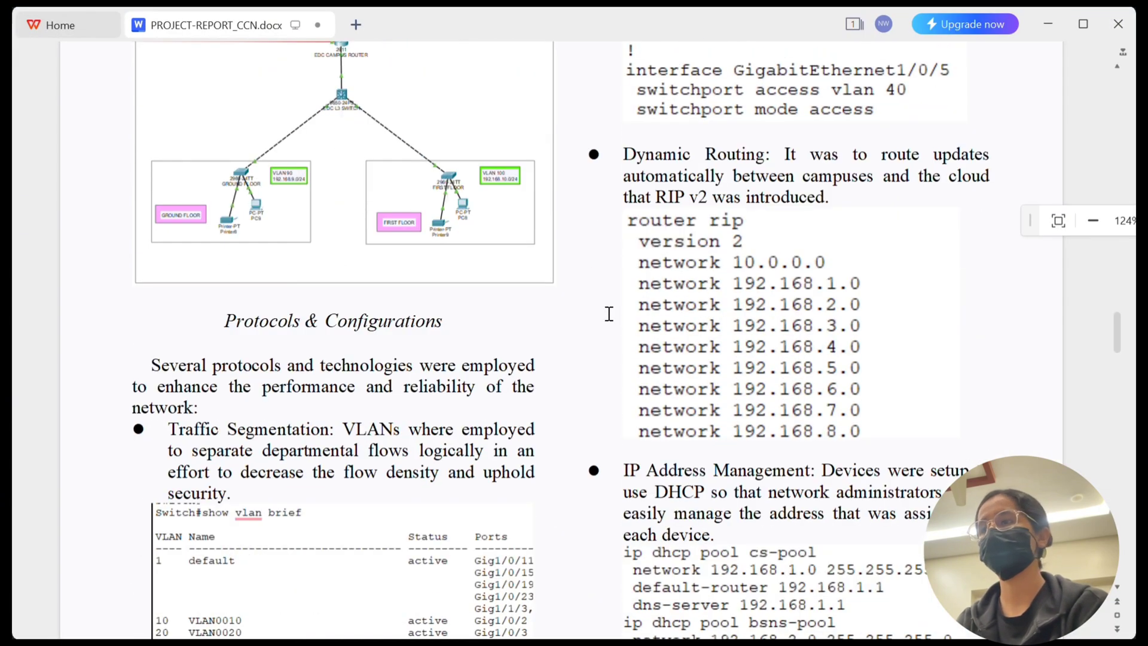
scroll(586, 201, "down", 1)
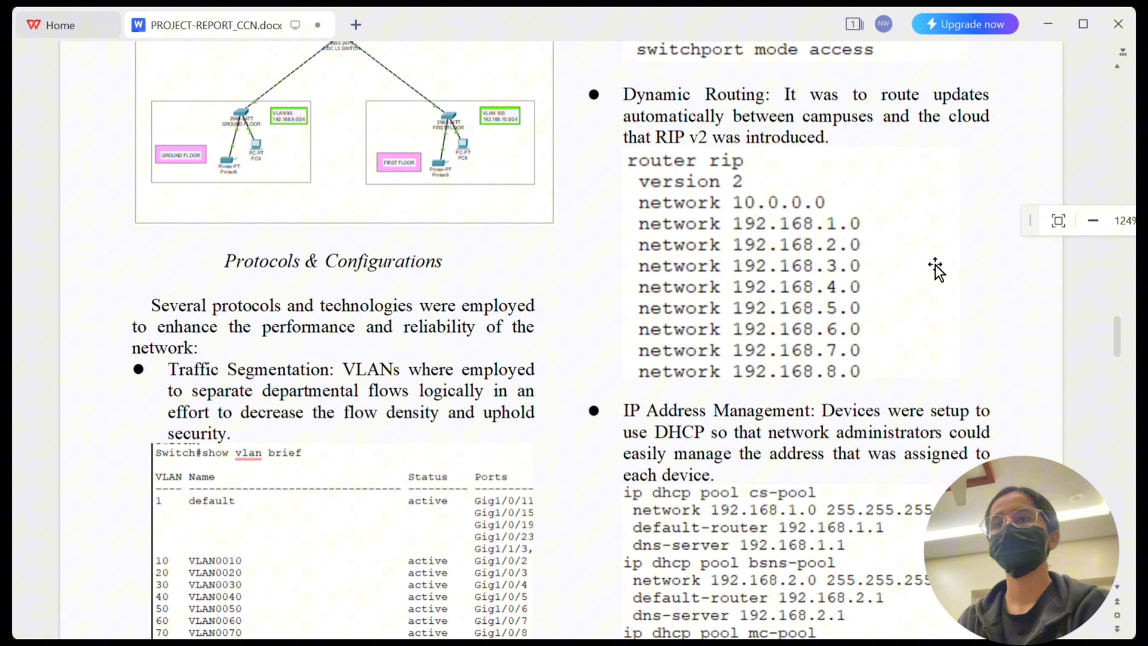
scroll(935, 264, "down", 1)
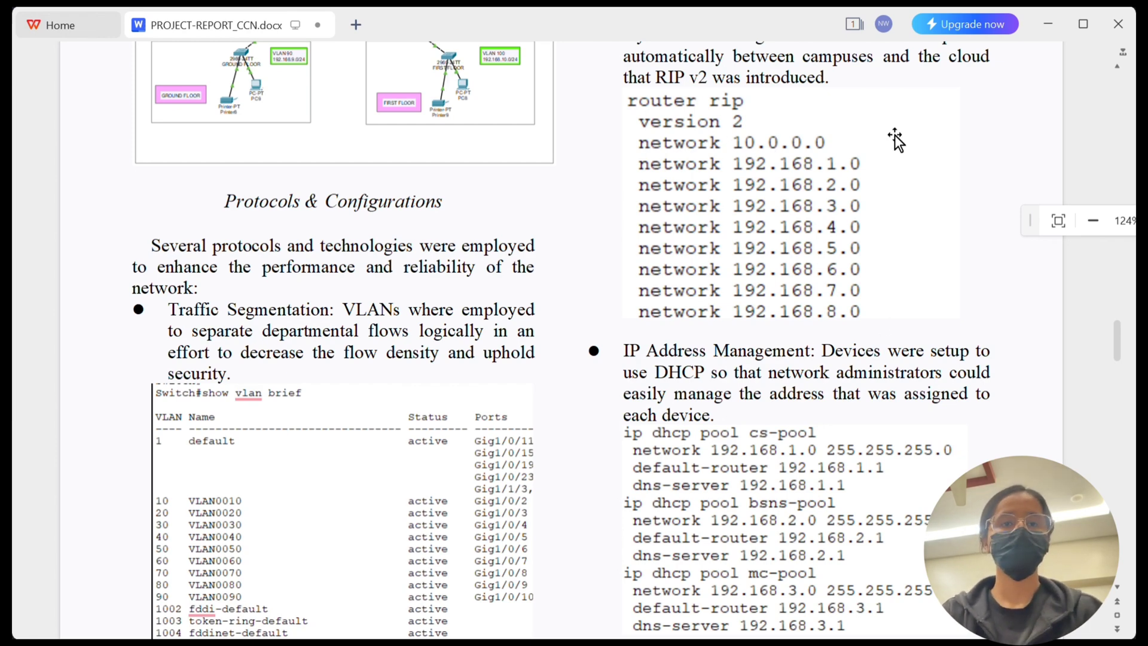
scroll(791, 285, "down", 4)
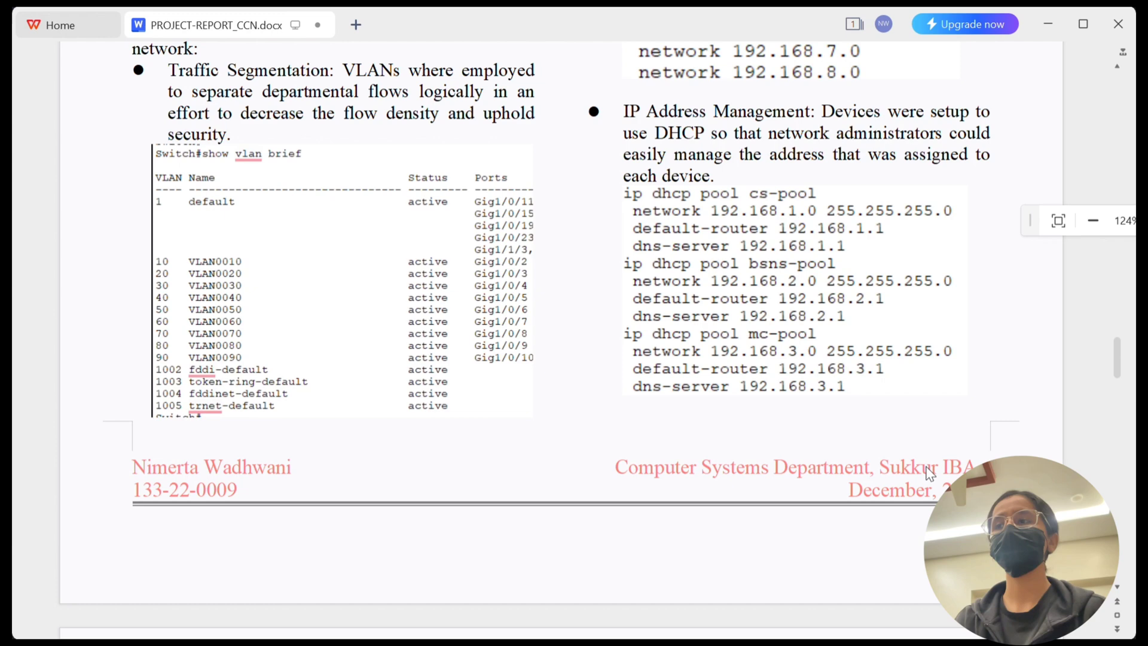
scroll(928, 472, "down", 2)
scroll(928, 472, "up", 1)
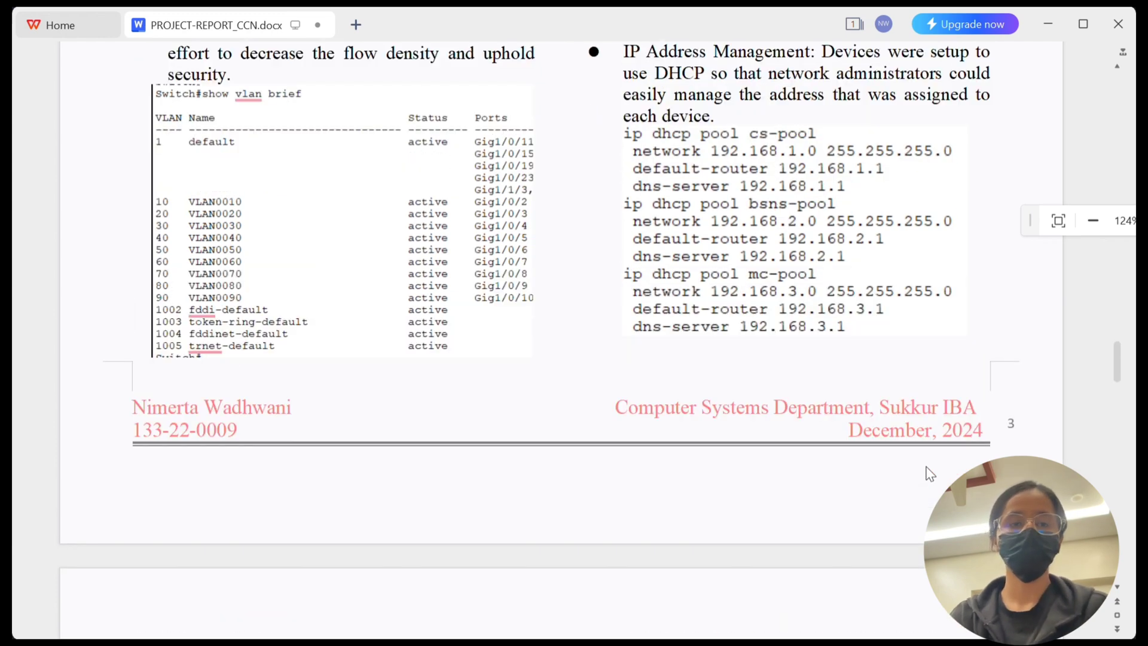
scroll(928, 473, "down", 1)
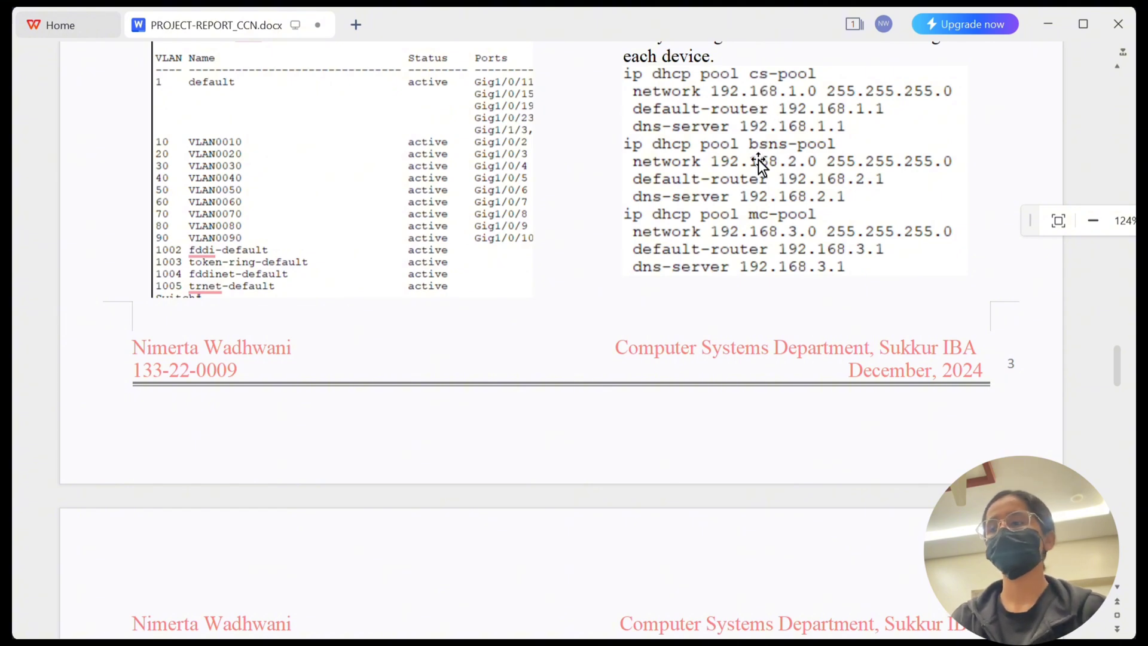
key("alt+Tab")
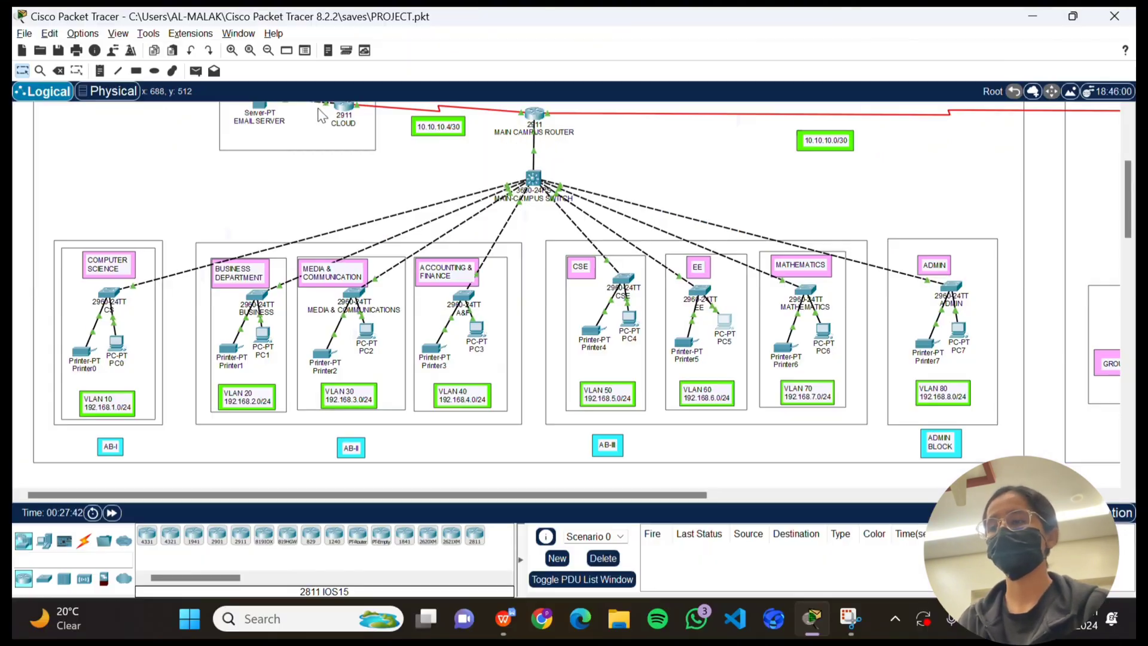
Step: Send a simple ICMP PDU from PC0 to PC3 and confirm it succeeds
left_click(197, 71)
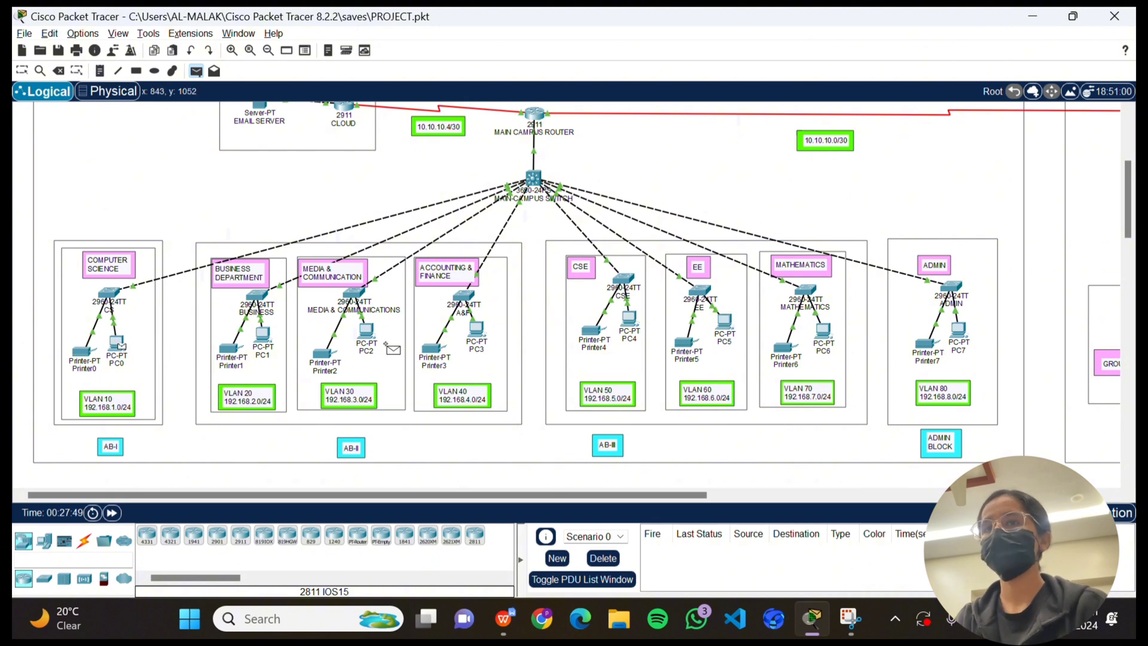
left_click(478, 334)
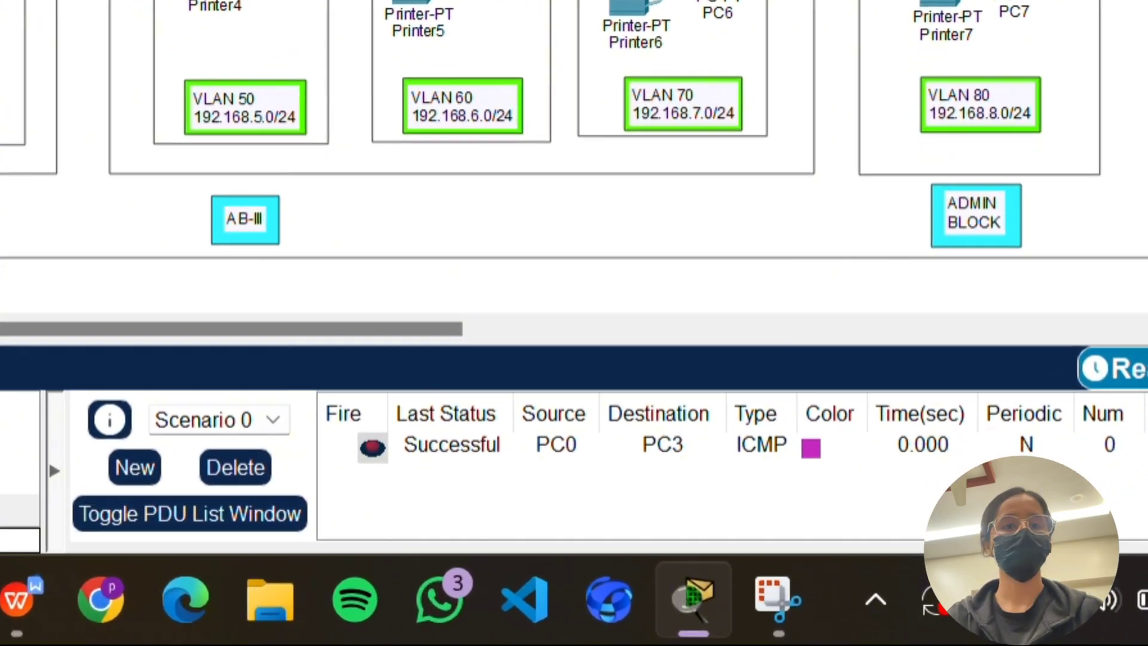
scroll(538, 179, "right", 10)
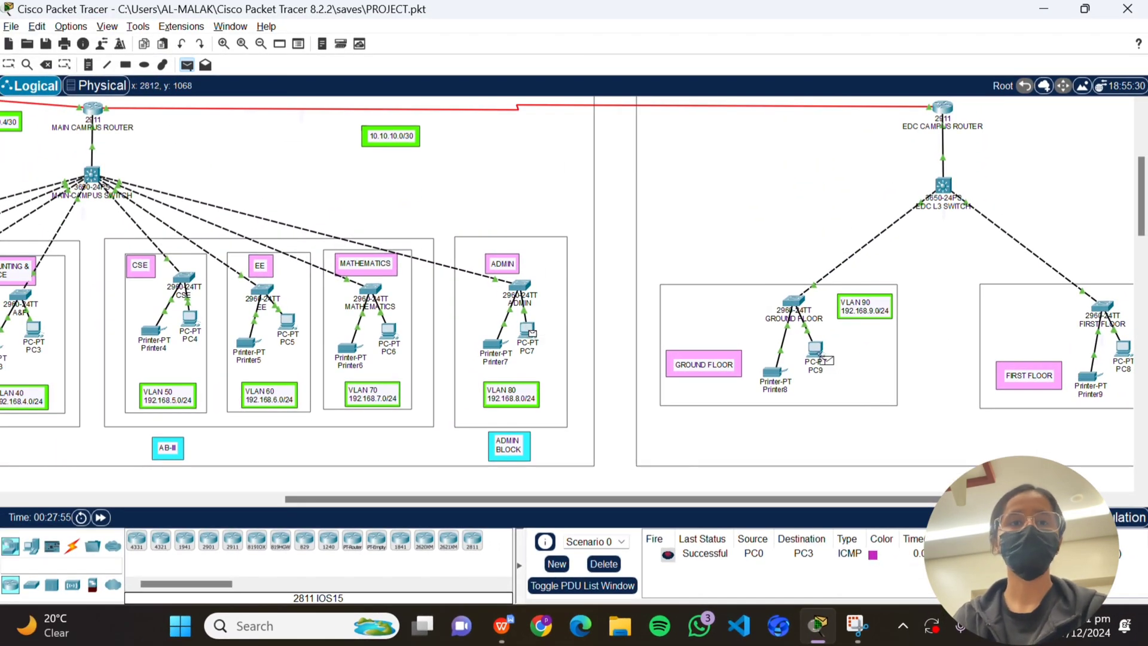
Step: Send simple PDUs from PC7 to PC9 and from PC8 to PC6
left_click(816, 352)
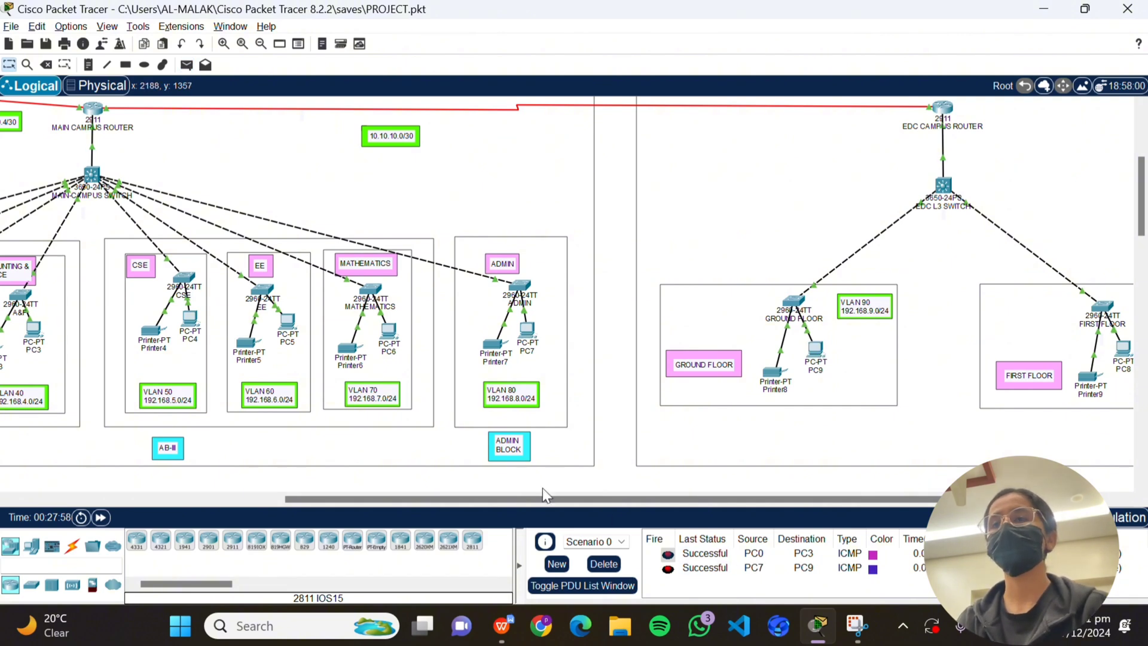
left_click(186, 64)
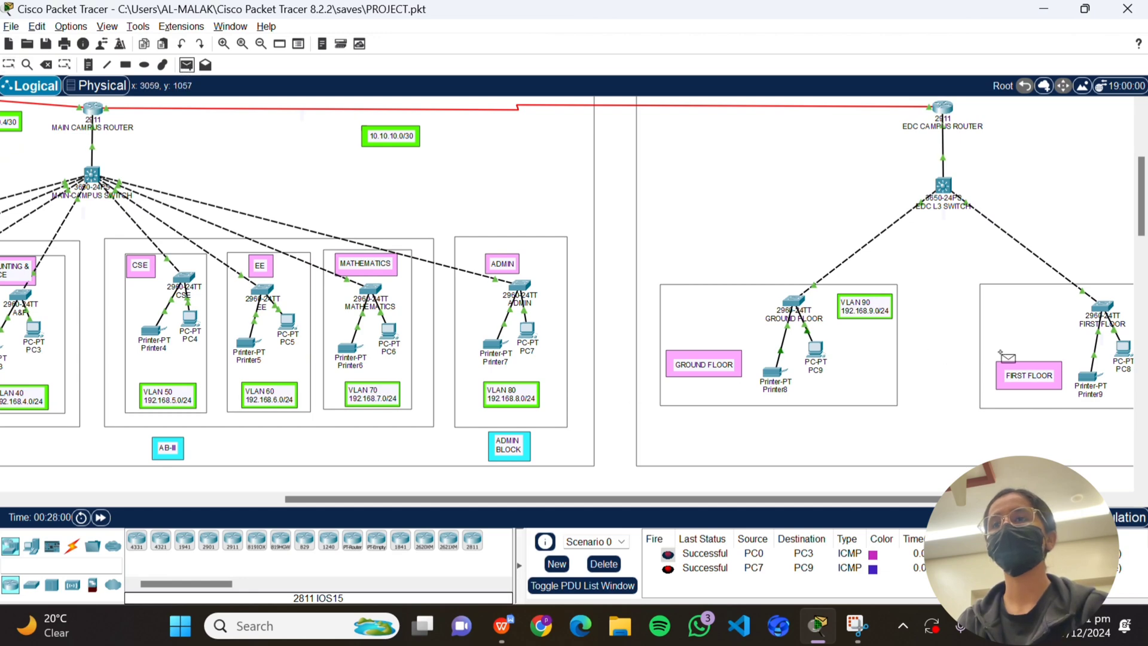
left_click(1124, 351)
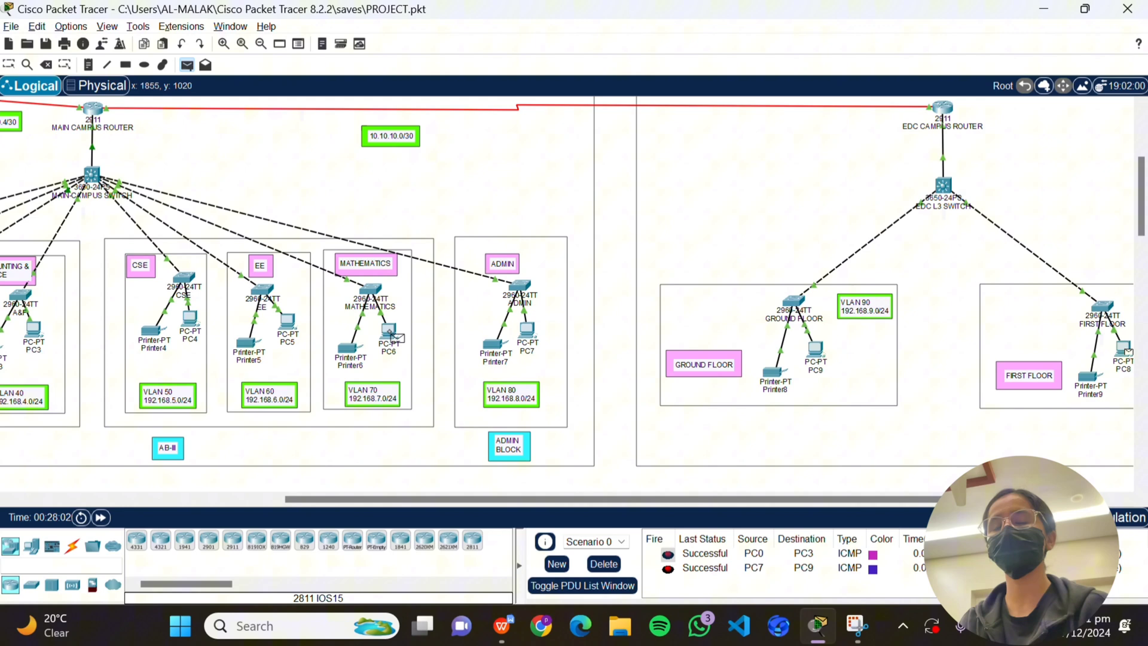
left_click(392, 335)
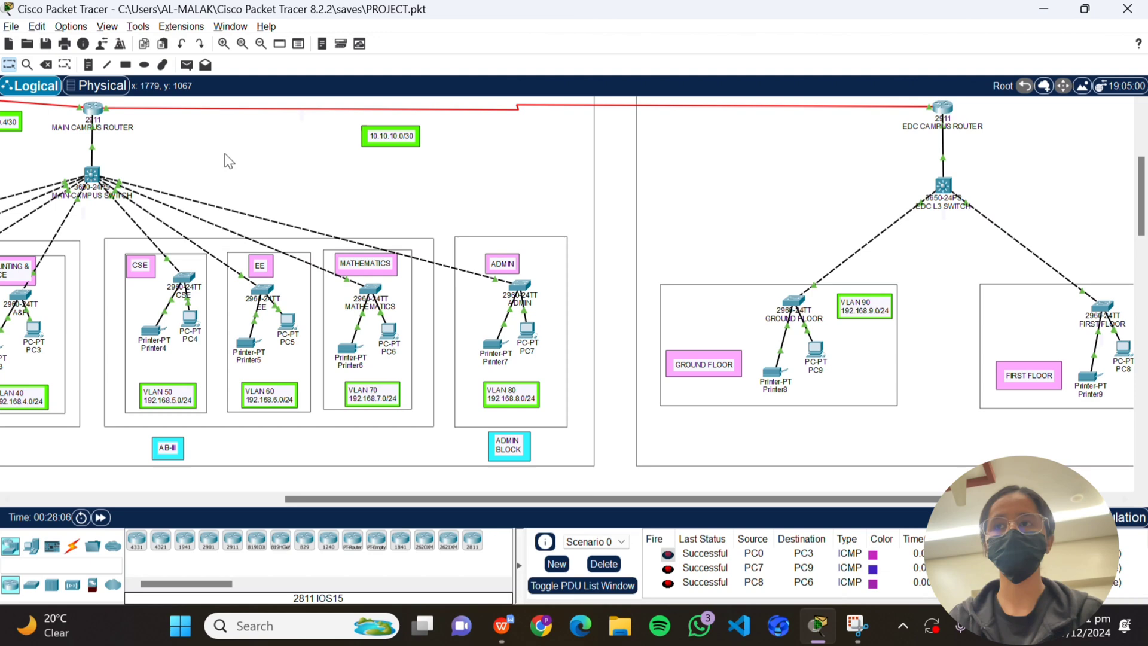
Step: Send a simple PDU from PC3 to the CLOUD router
scroll(273, 174, "left", 5)
scroll(273, 173, "up", 1)
left_click(186, 64)
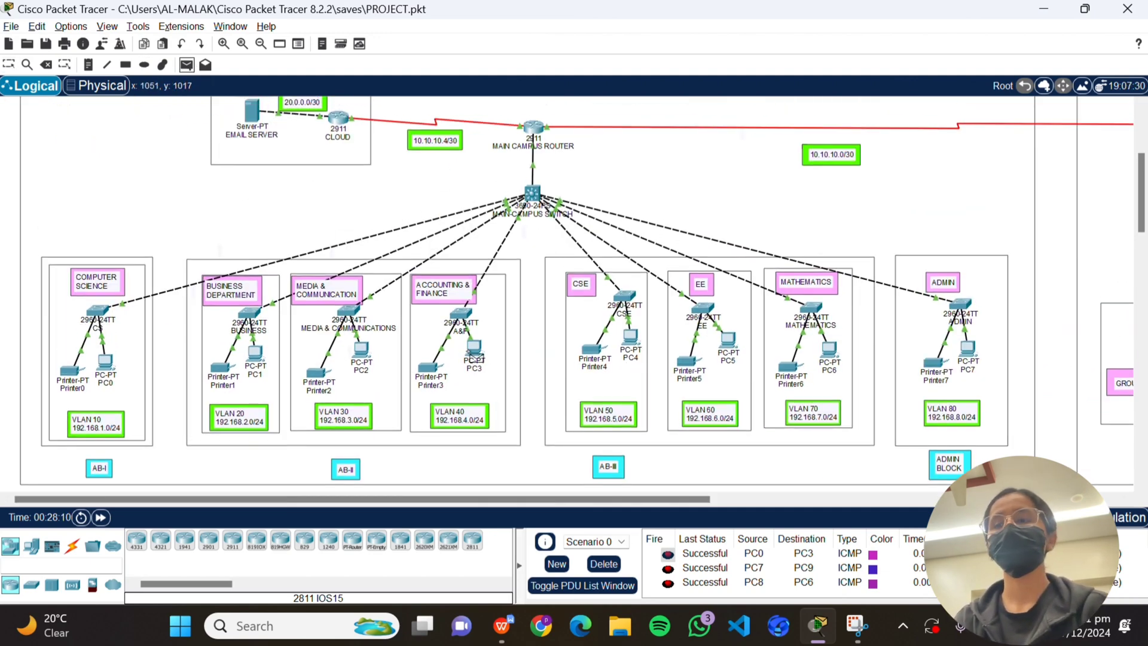
left_click(474, 346)
left_click(338, 122)
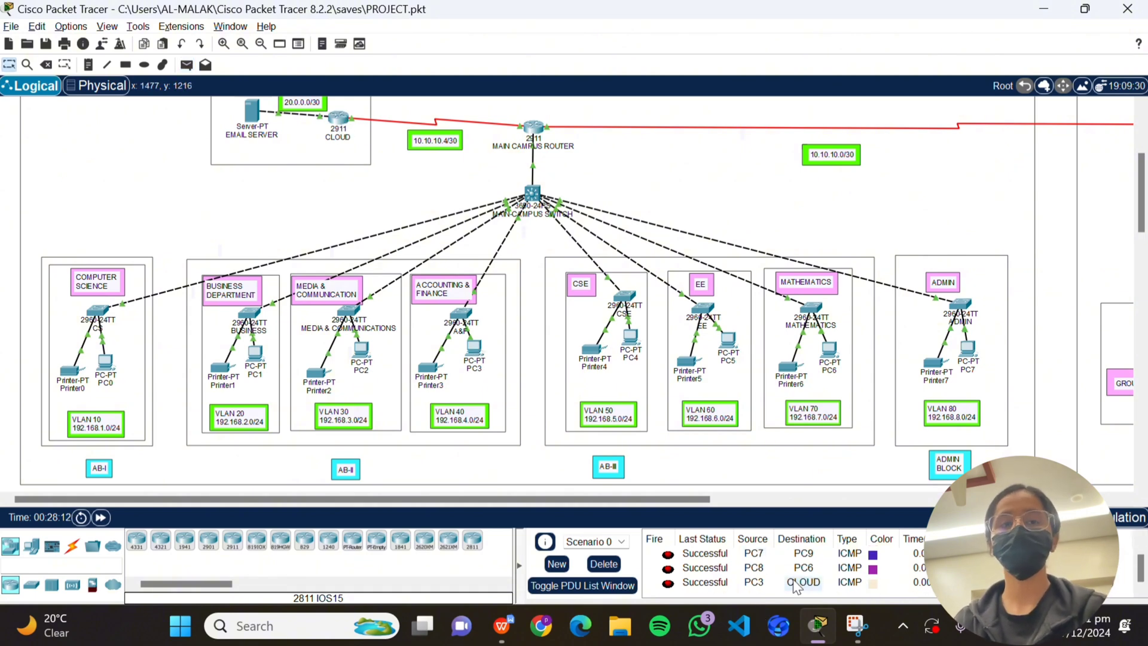
Step: Clear the PDU list and send a new test packet from CLOUD to PC7
left_click(603, 564)
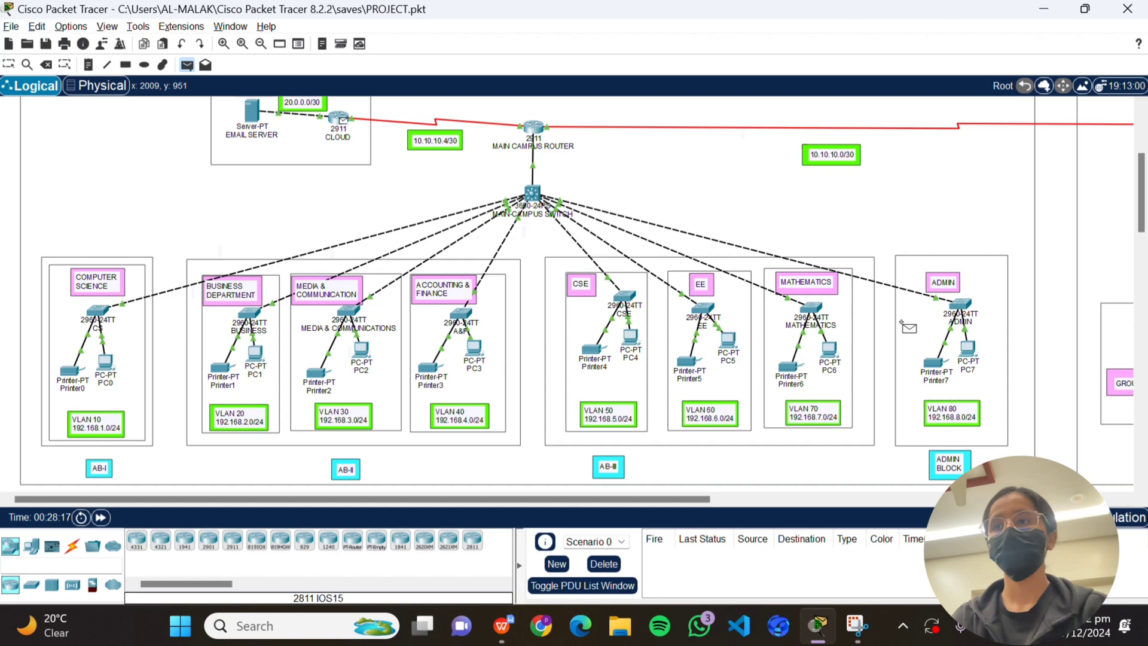
left_click(966, 349)
key("p")
left_click(339, 121)
scroll(538, 293, "right", 10)
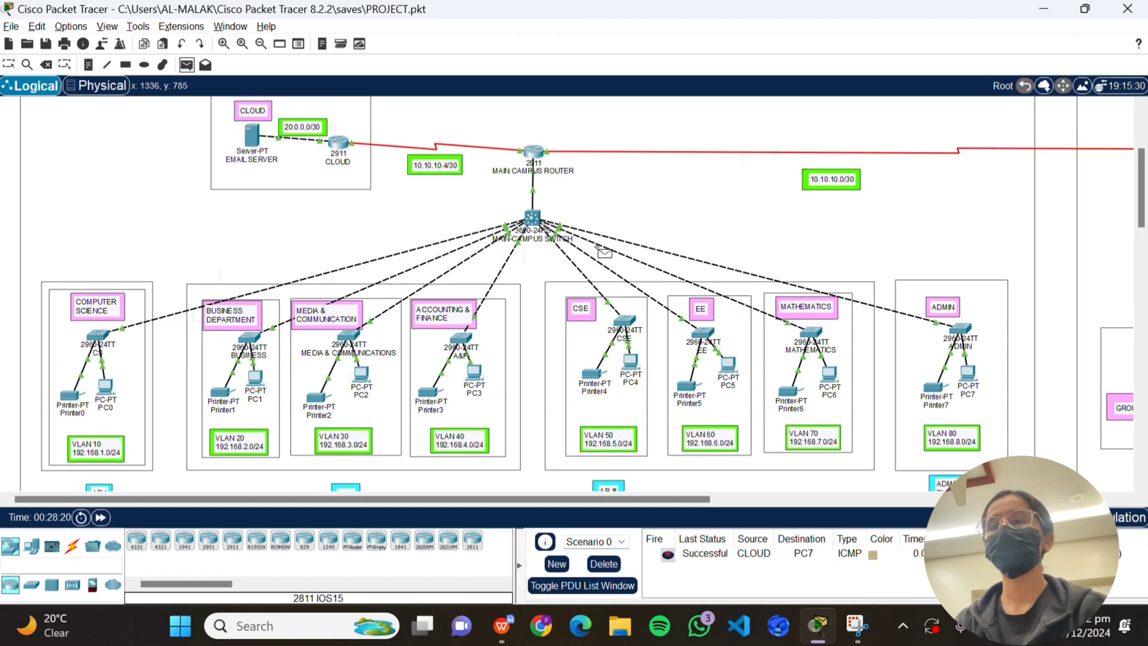
Step: Read V- RESULTS past the ping screenshot to the concluding goals paragraph
left_click(929, 389)
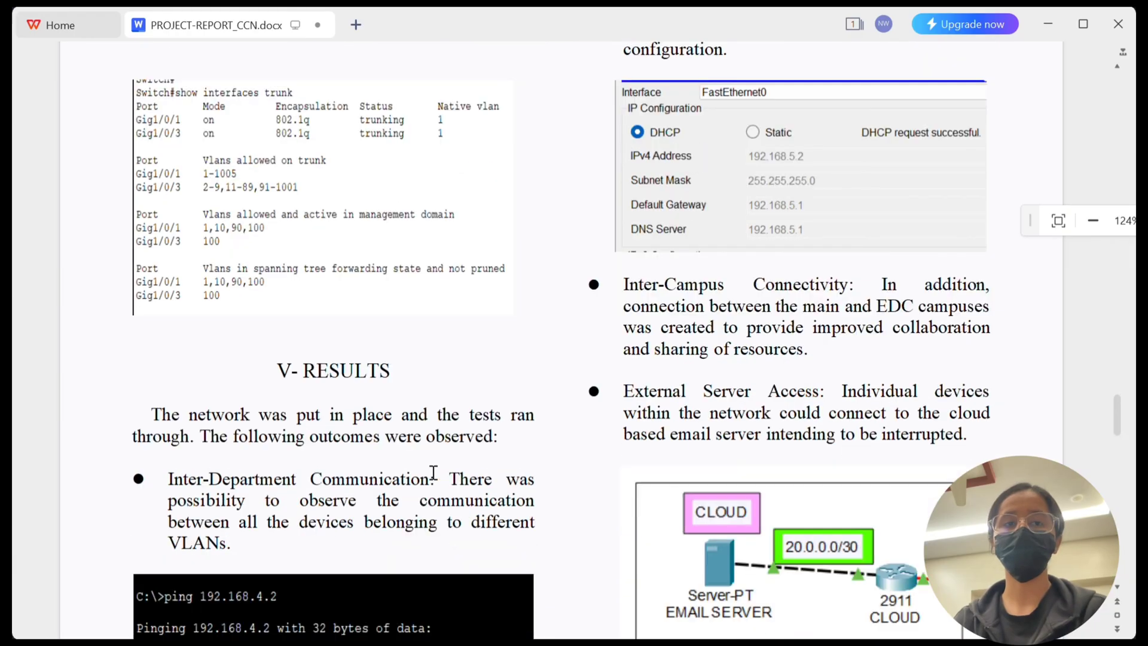
scroll(312, 458, "down", 3)
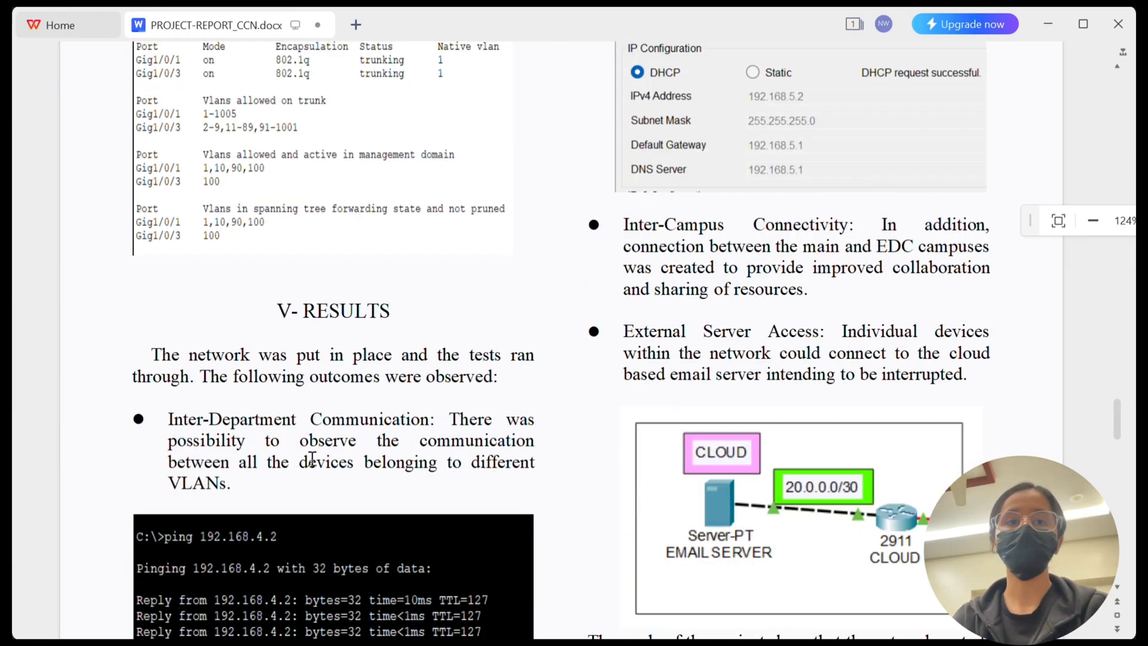
scroll(439, 508, "down", 1)
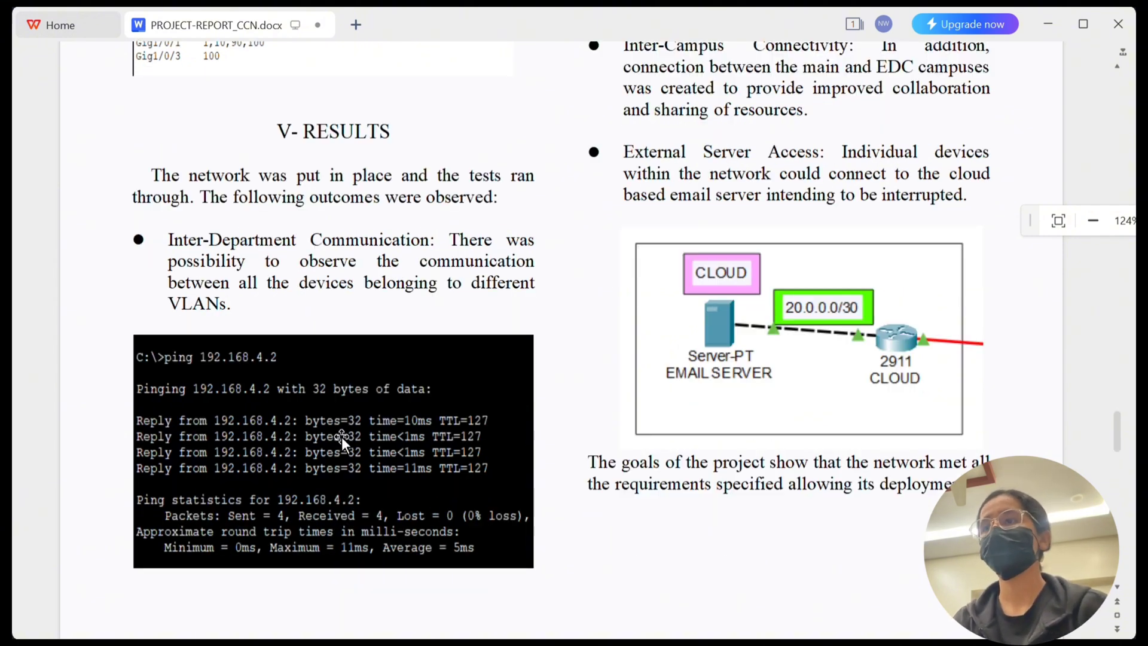
scroll(341, 436, "up", 7)
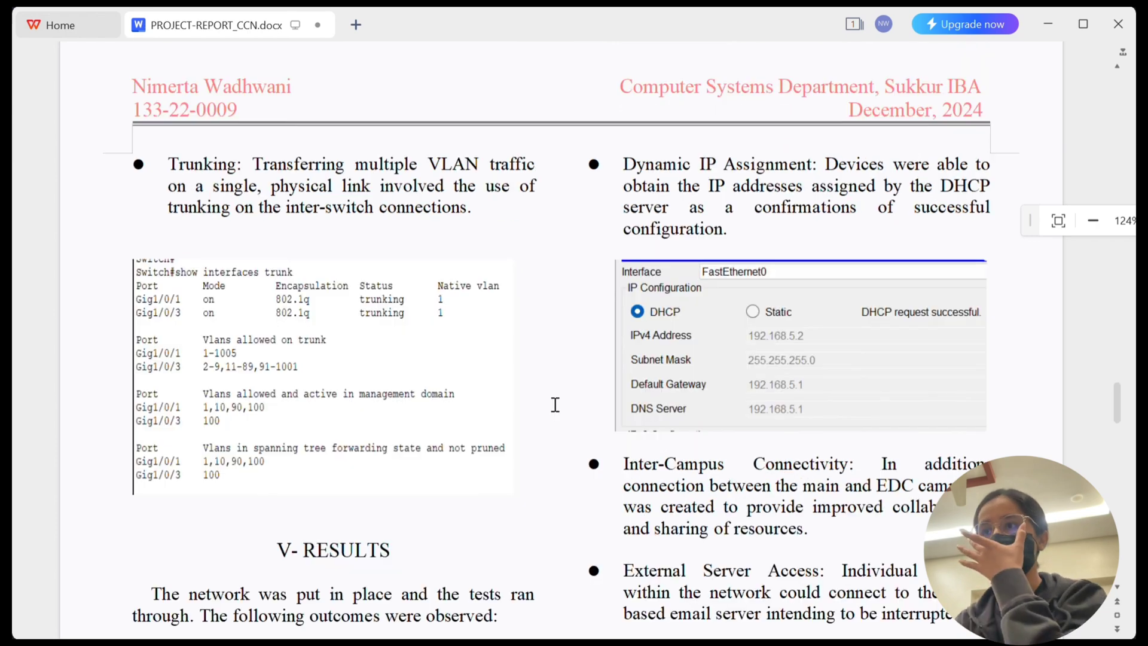
scroll(554, 405, "down", 1)
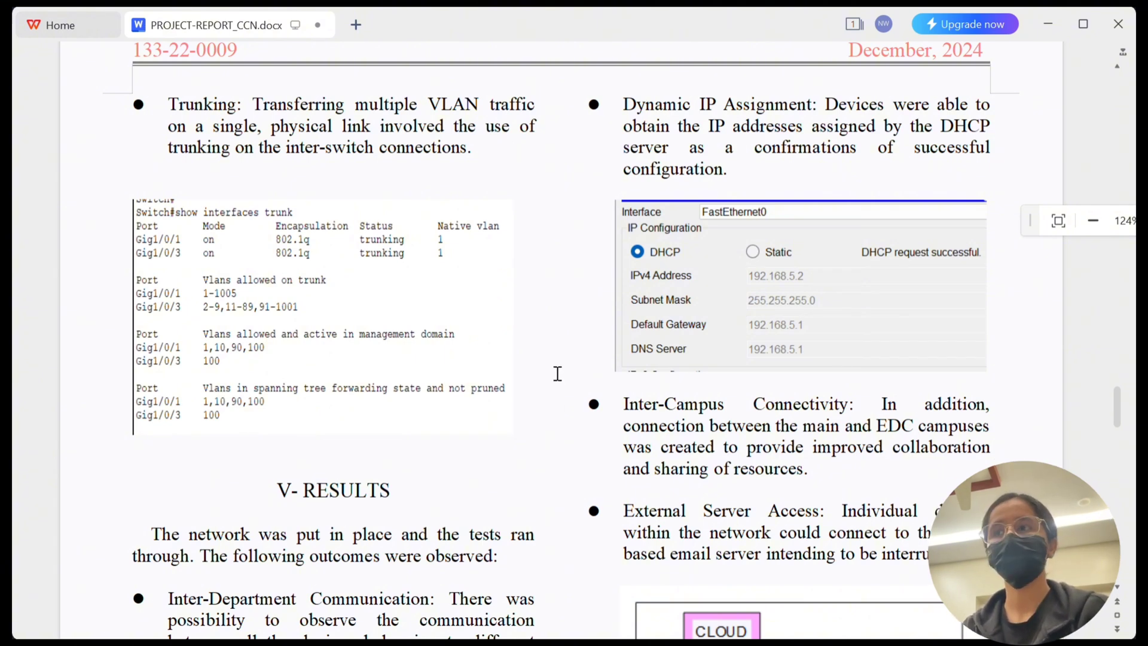
scroll(525, 464, "down", 3)
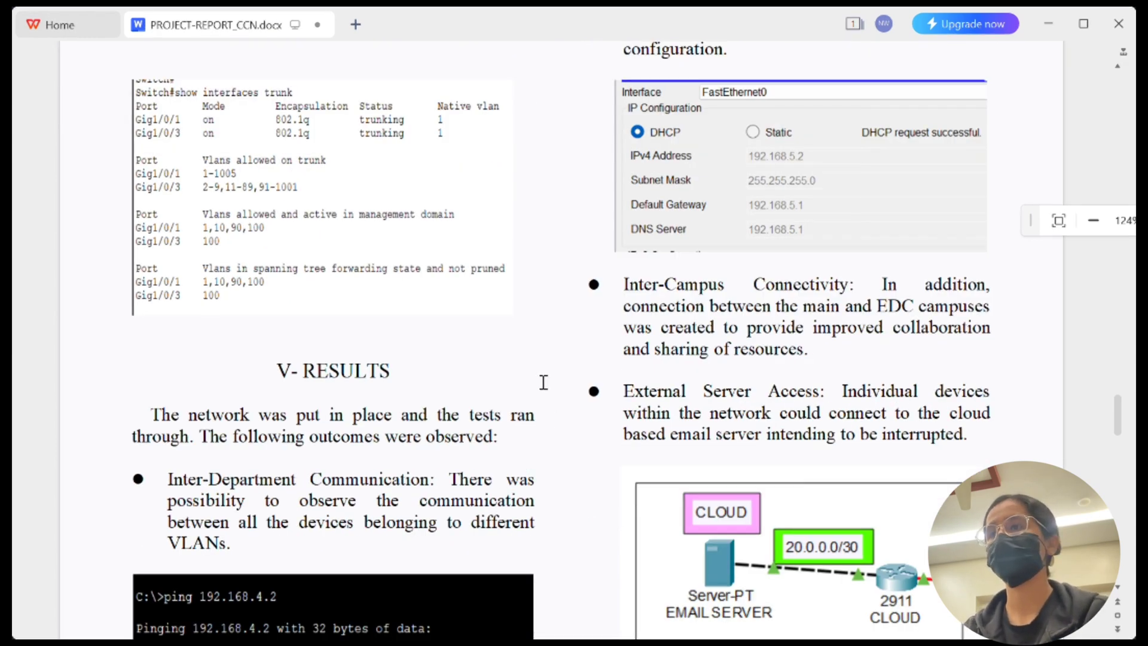
scroll(543, 383, "down", 6)
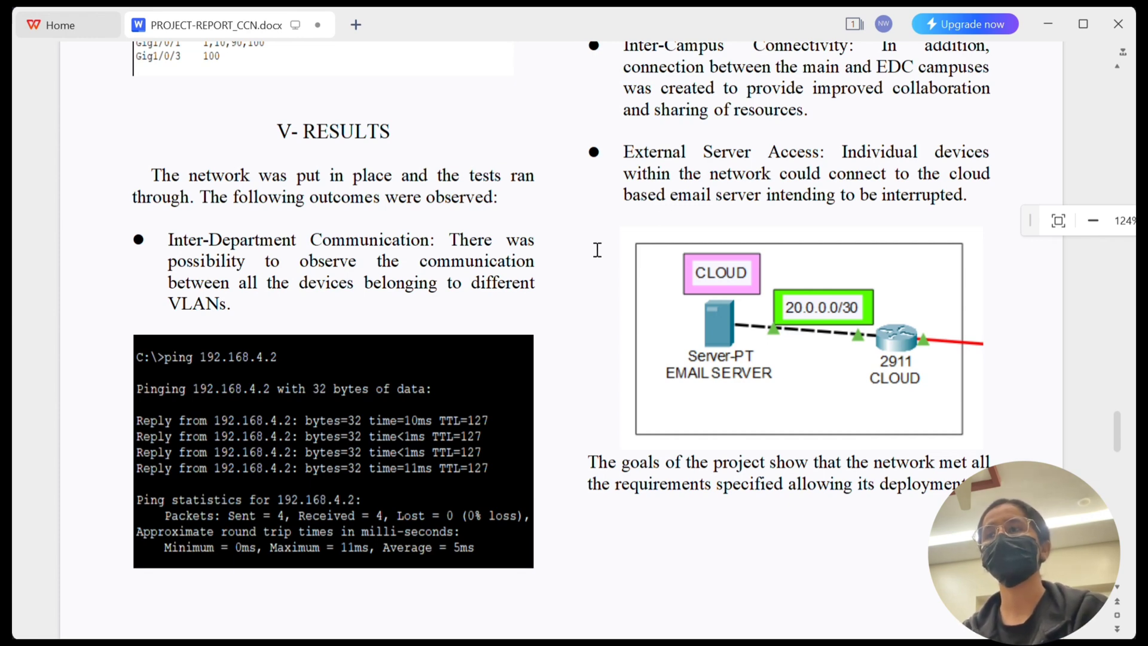
middle_click(635, 292)
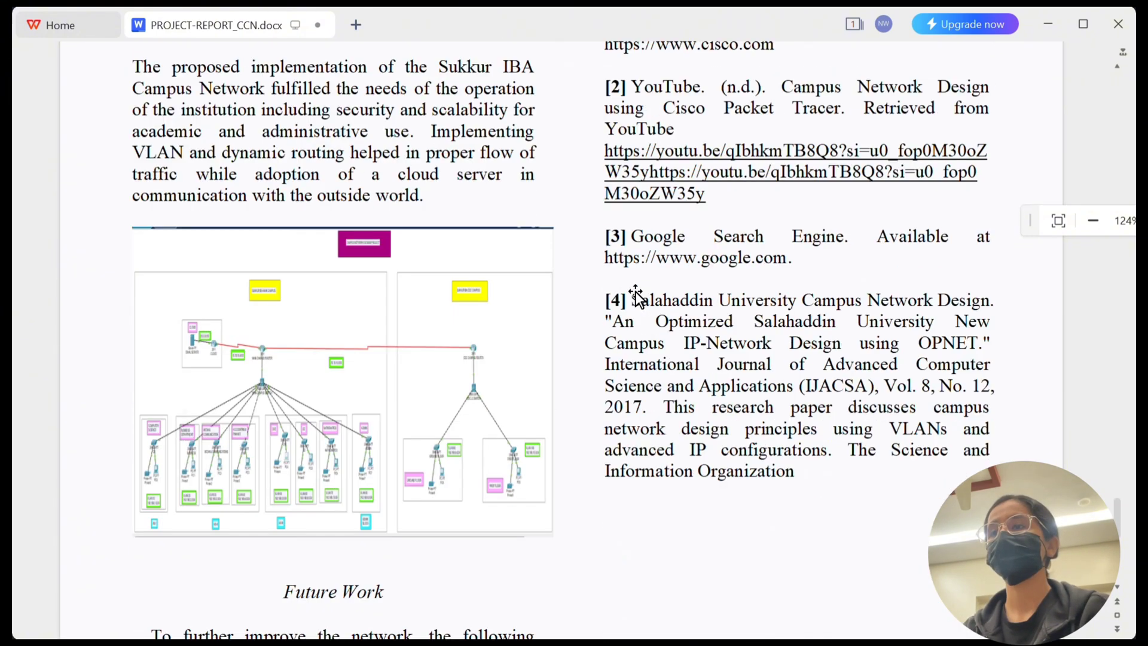
Step: Stop autoscroll at the Conclusion, then scroll through References to the Future Work list
left_click(575, 340)
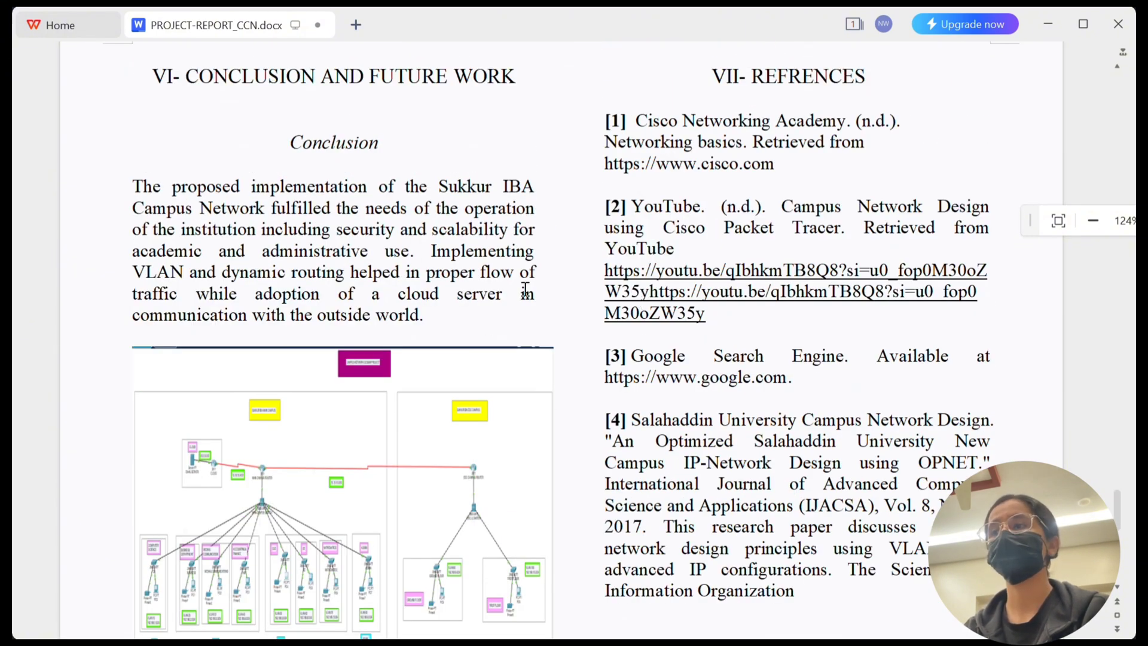
scroll(524, 289, "down", 2)
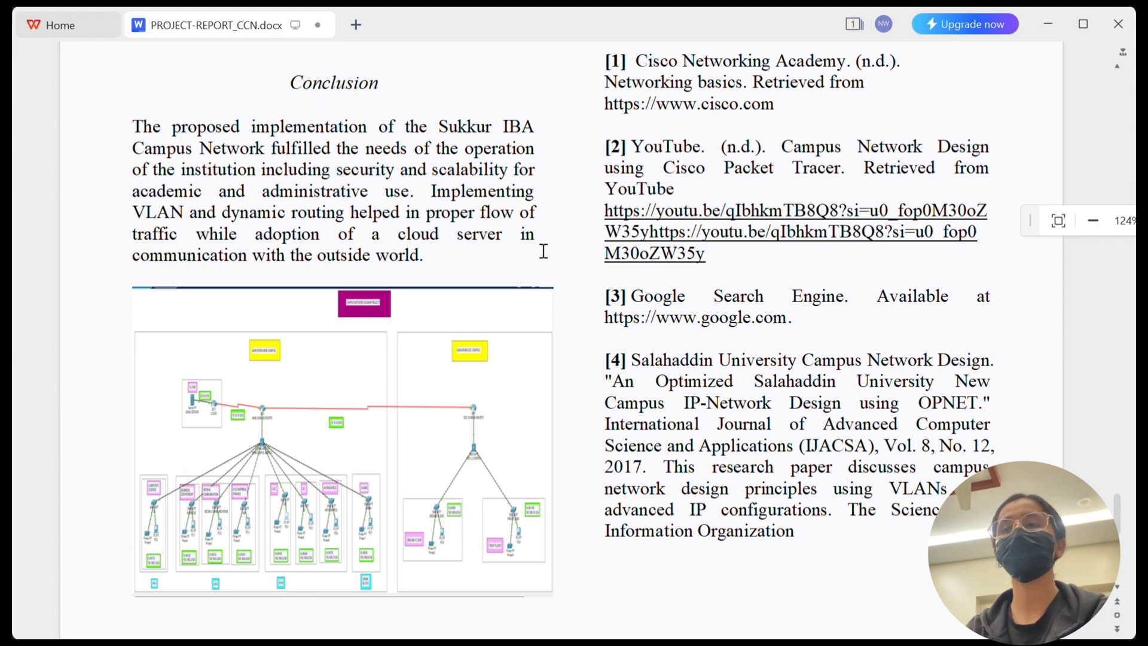
scroll(773, 439, "down", 8)
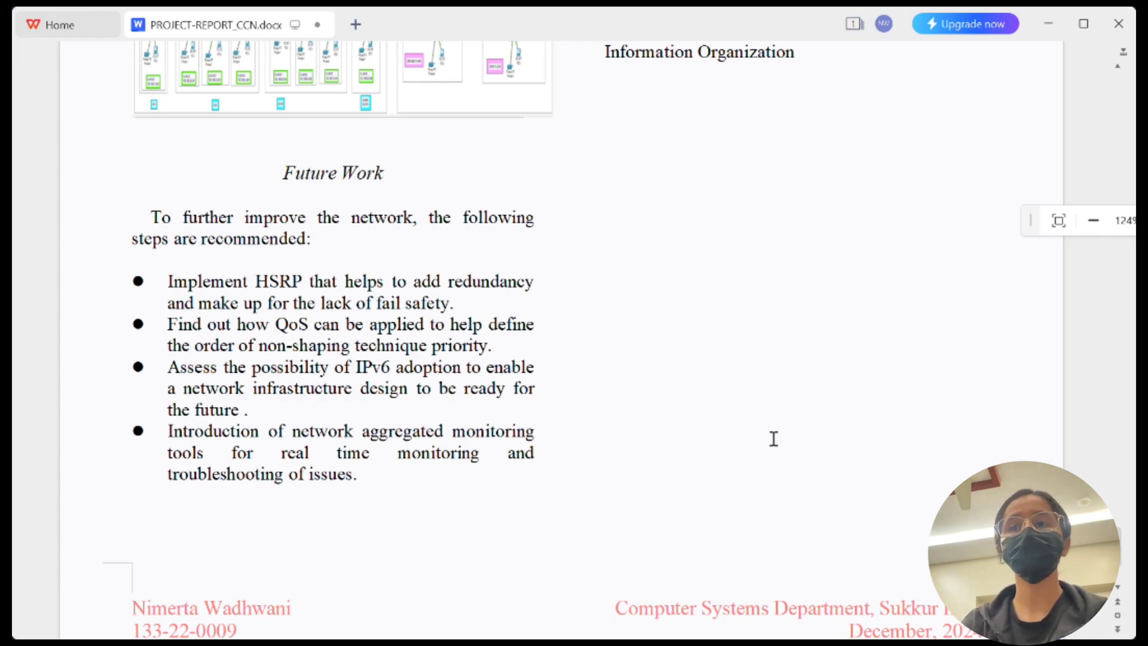
Step: Move the report view to its title page and abstract
scroll(772, 440, "down", 9)
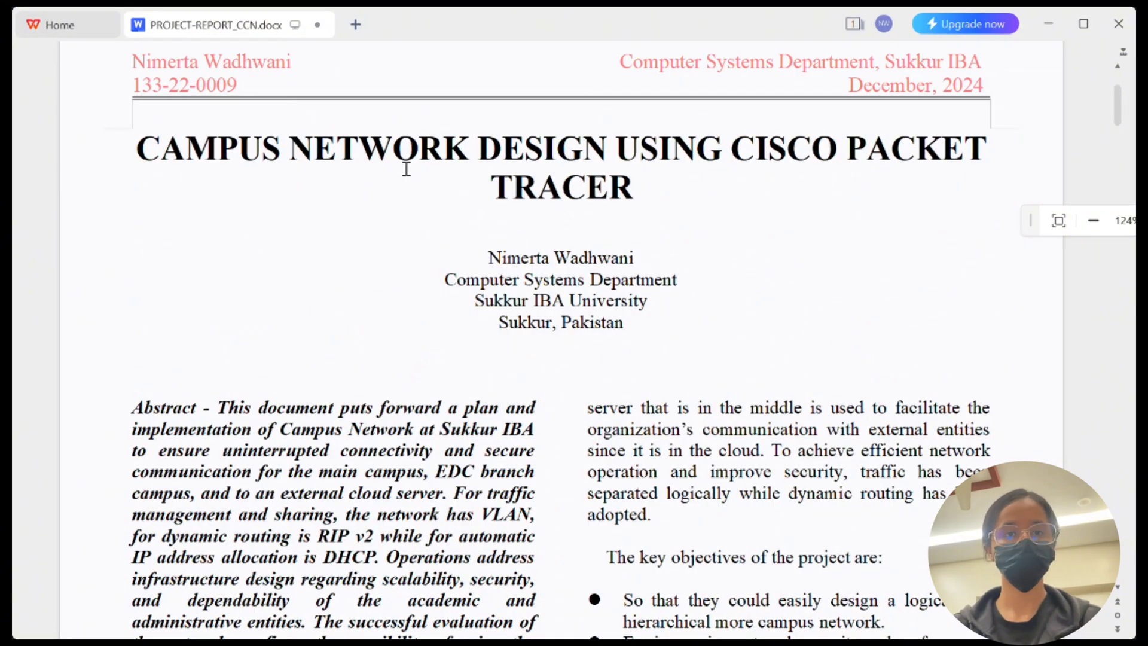